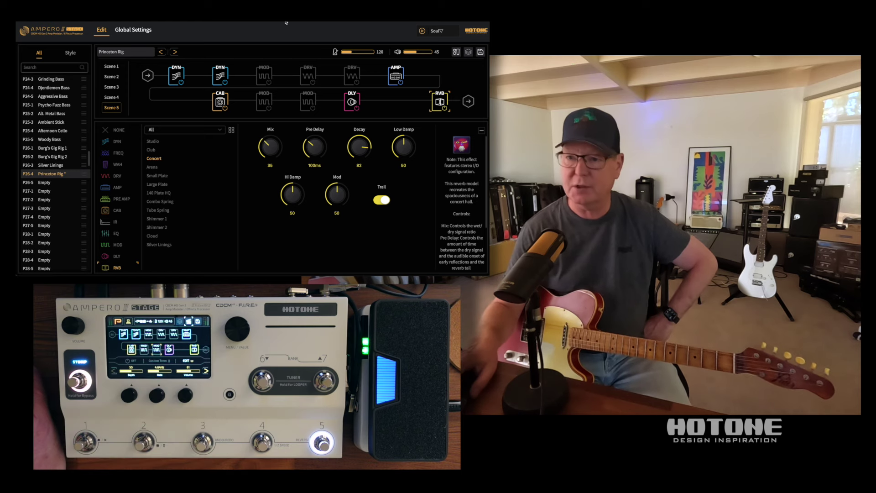
Load the empty patch P26-5, confirming the save prompt for Princeton Rig
click(56, 184)
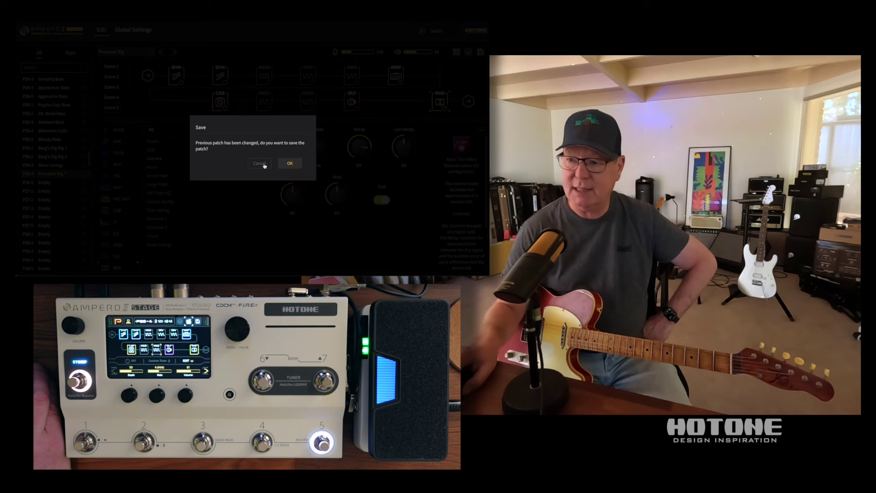
click(294, 164)
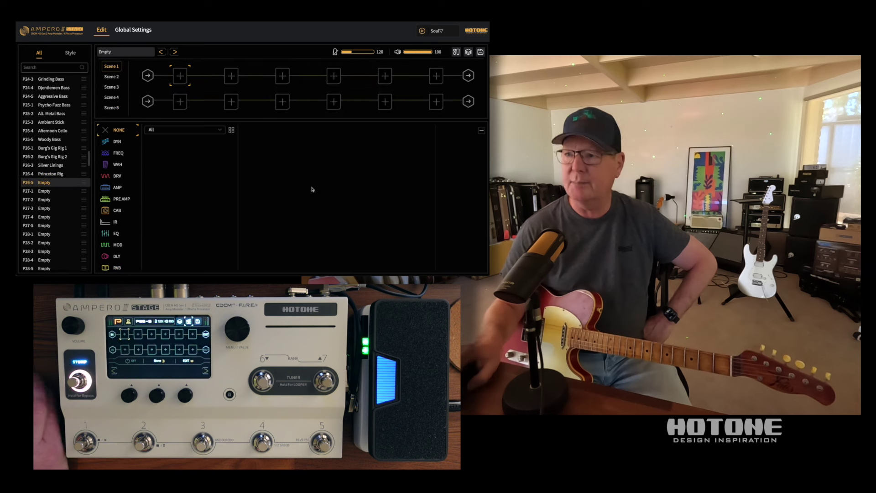
Try the A/B->Y routing, then apply the factory Serial routing template
click(468, 52)
mouse_move(464, 62)
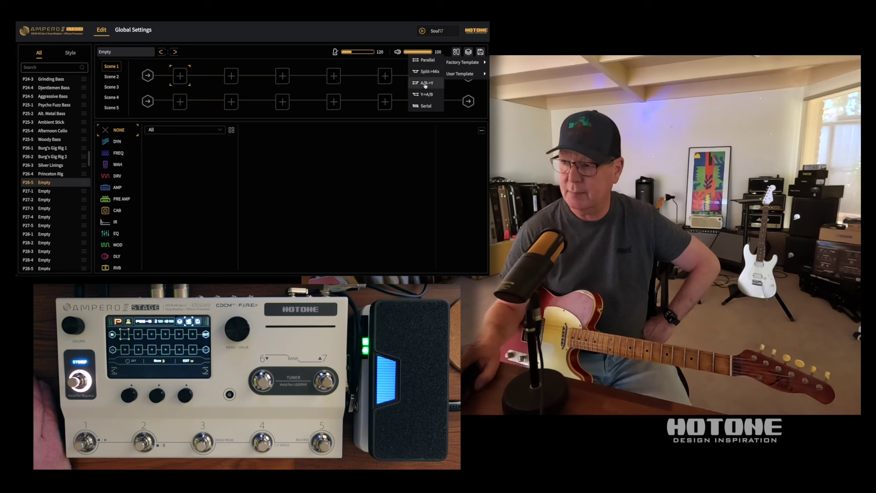
click(424, 83)
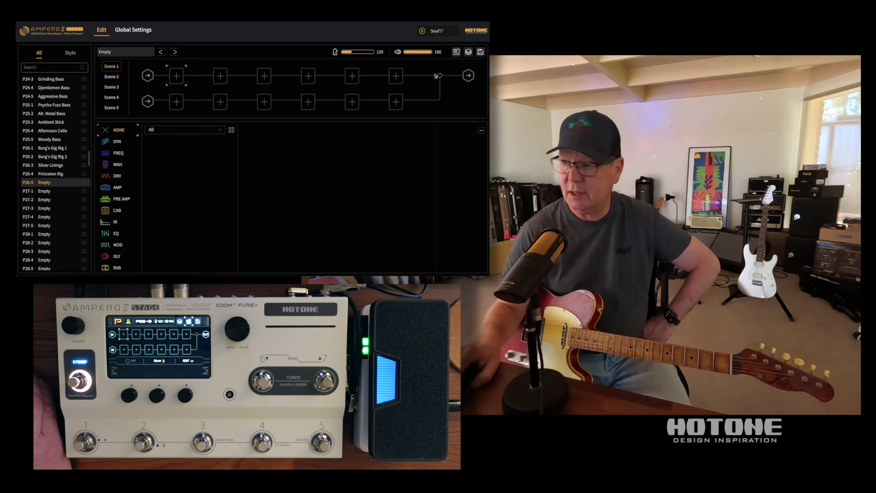
click(457, 52)
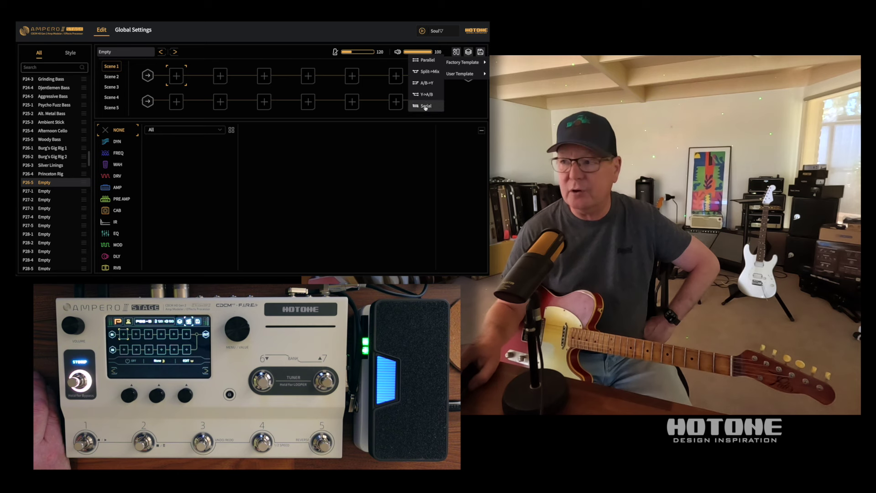
click(425, 106)
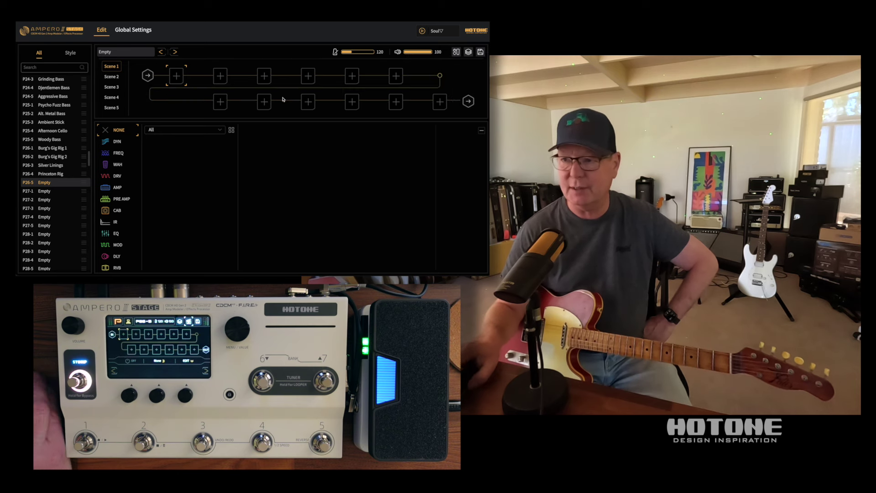
click(147, 76)
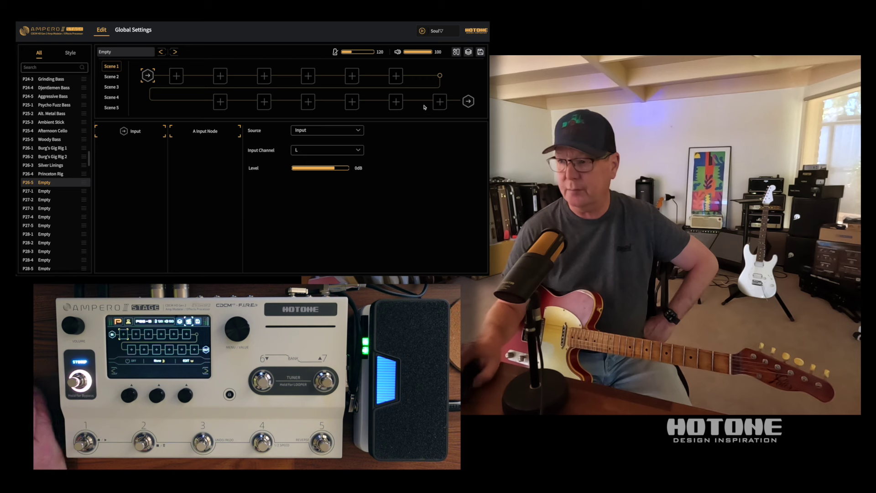
Review the Output and Input node settings and select the last top-row empty slot
click(468, 101)
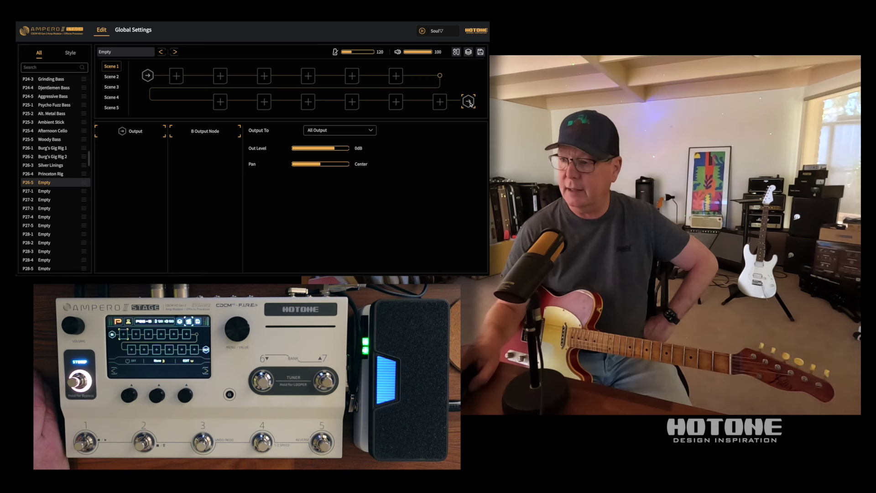
click(148, 76)
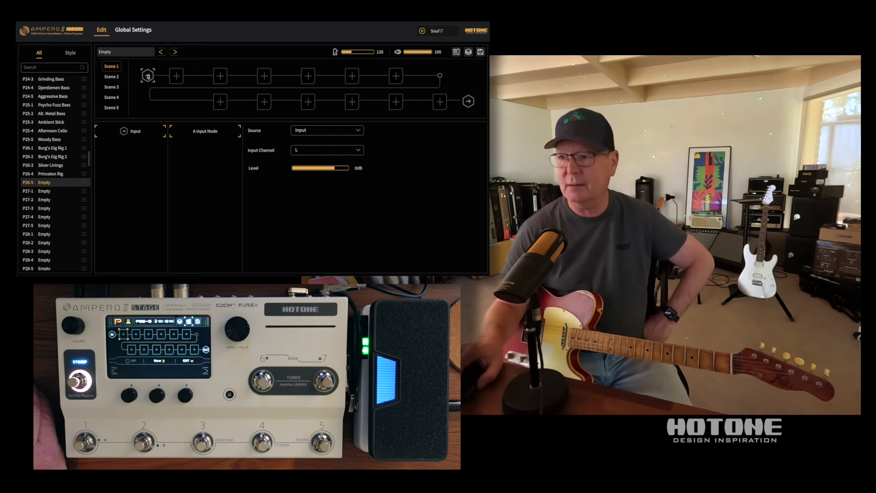
click(396, 77)
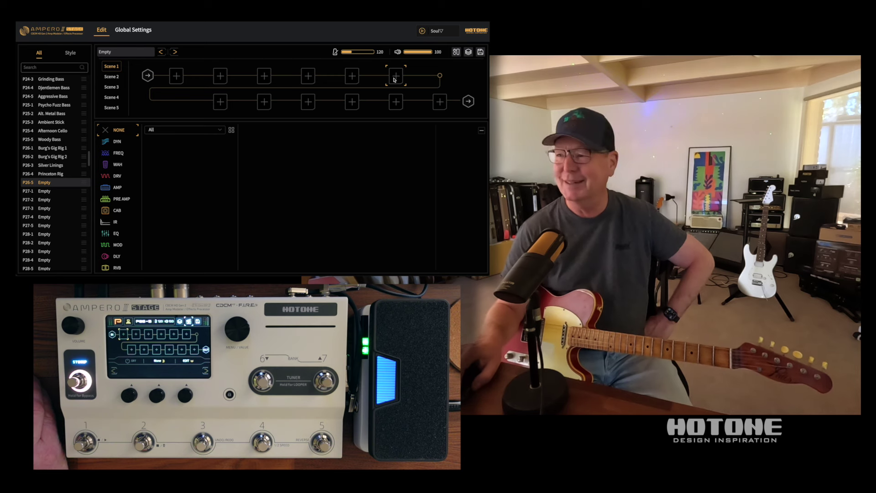
Load the Black Prince model from the AMP category into the top row's last slot
click(115, 188)
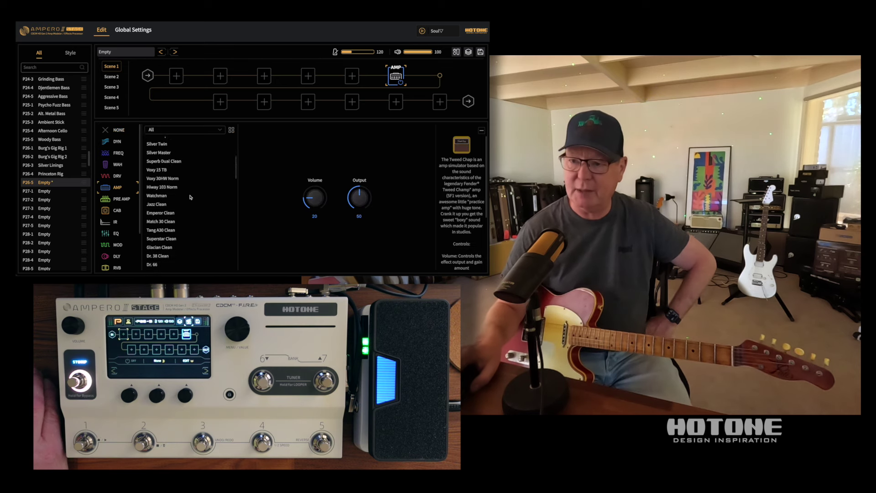
scroll(190, 198, down, 5)
scroll(190, 197, up, 3)
scroll(190, 197, up, 3)
scroll(190, 198, up, 3)
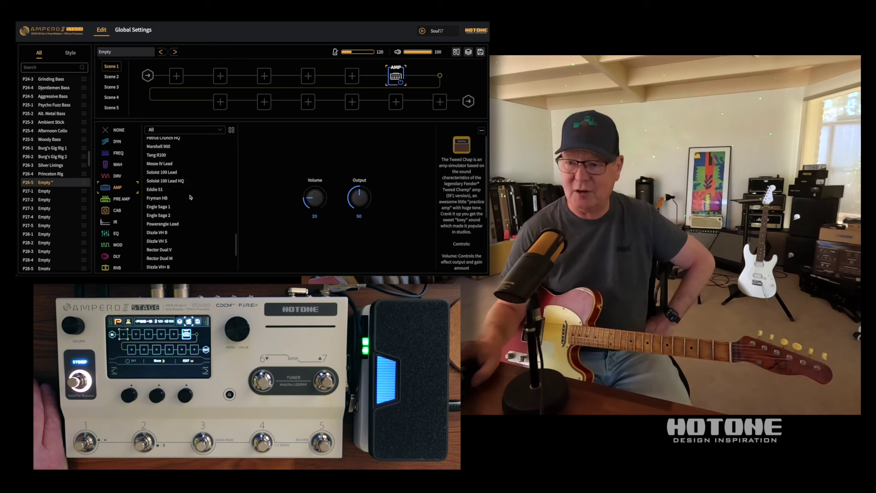
scroll(190, 197, up, 3)
scroll(191, 197, down, 3)
scroll(190, 197, down, 2)
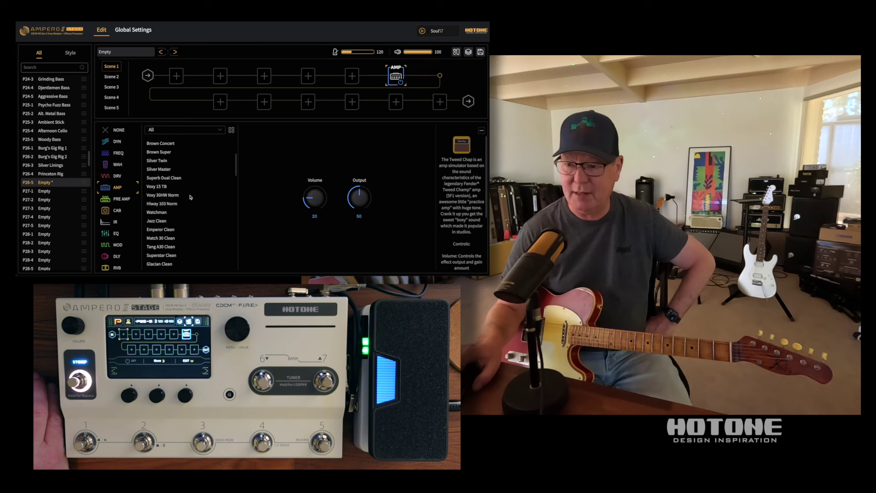
scroll(190, 197, down, 2)
scroll(190, 197, up, 2)
scroll(190, 197, up, 2)
scroll(190, 197, down, 1)
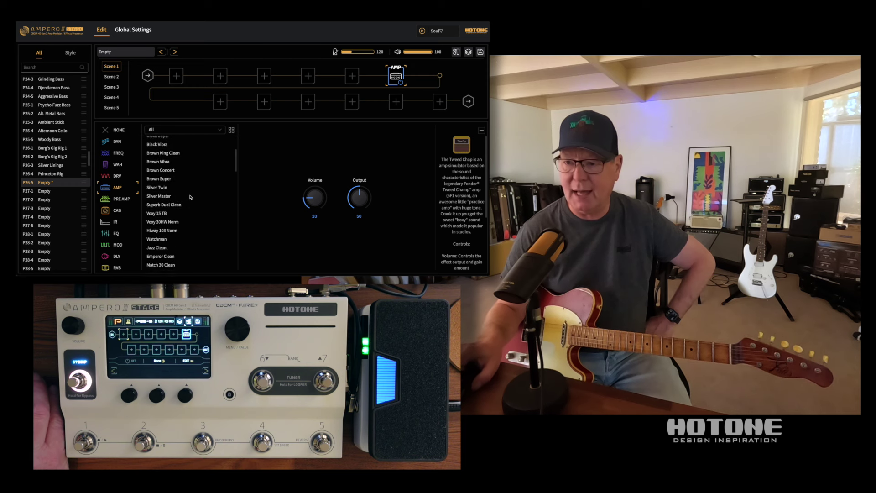
scroll(190, 197, down, 1)
scroll(191, 197, up, 1)
scroll(171, 185, up, 1)
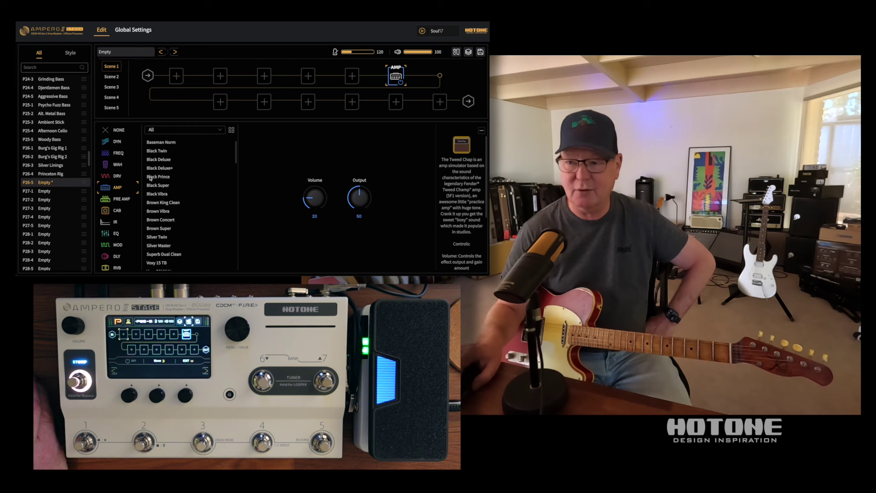
click(159, 177)
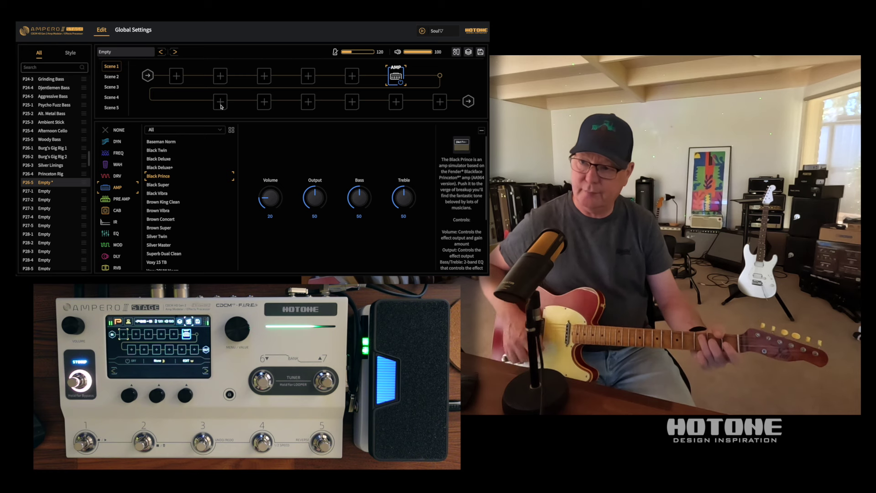
click(221, 104)
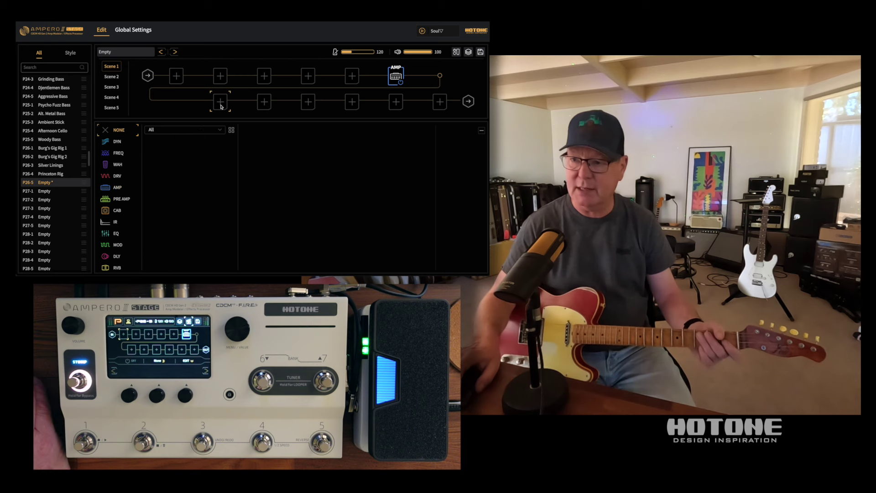
Add a Black Dlx 1x12 B cab with a Mix 2 mic at Cap Edge
click(117, 211)
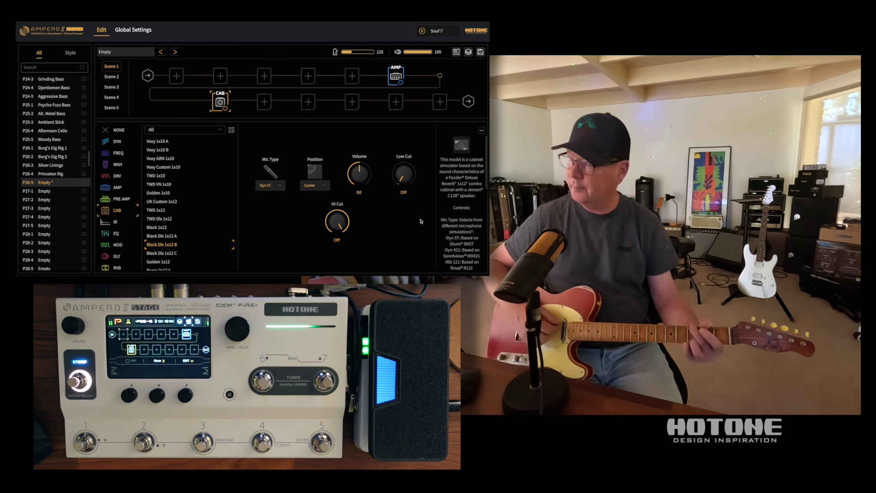
click(280, 187)
scroll(285, 199, down, 1)
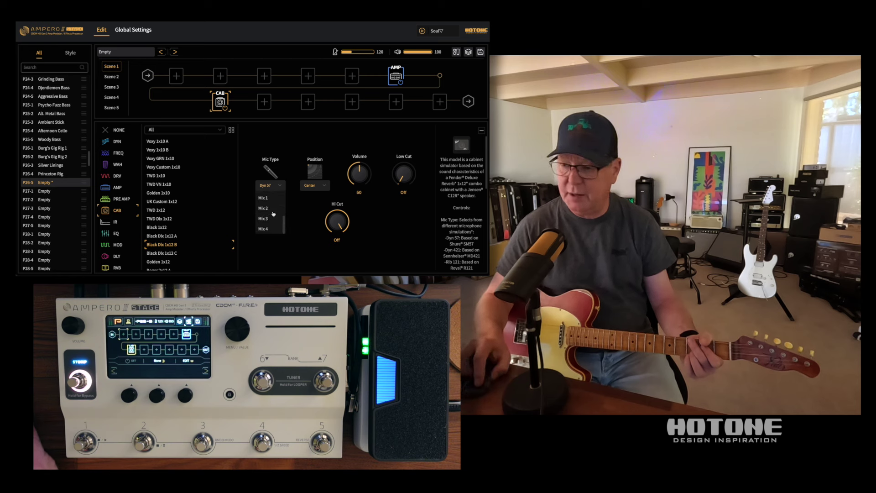
click(271, 209)
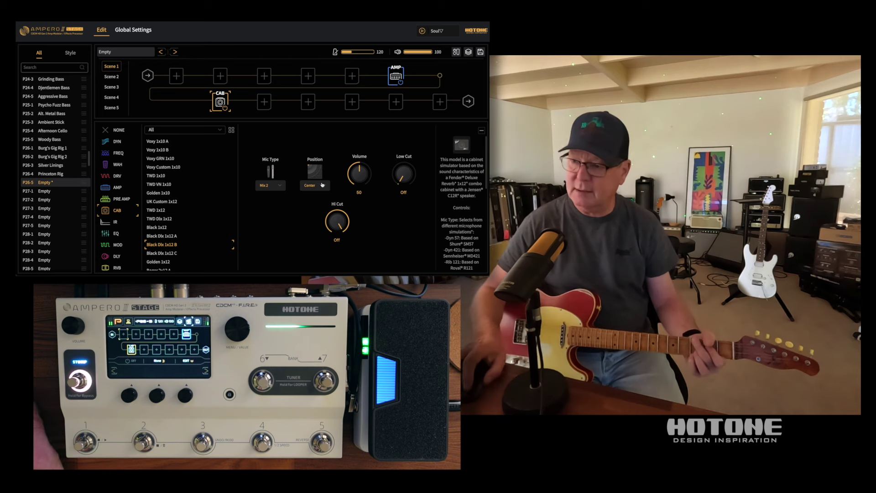
click(323, 187)
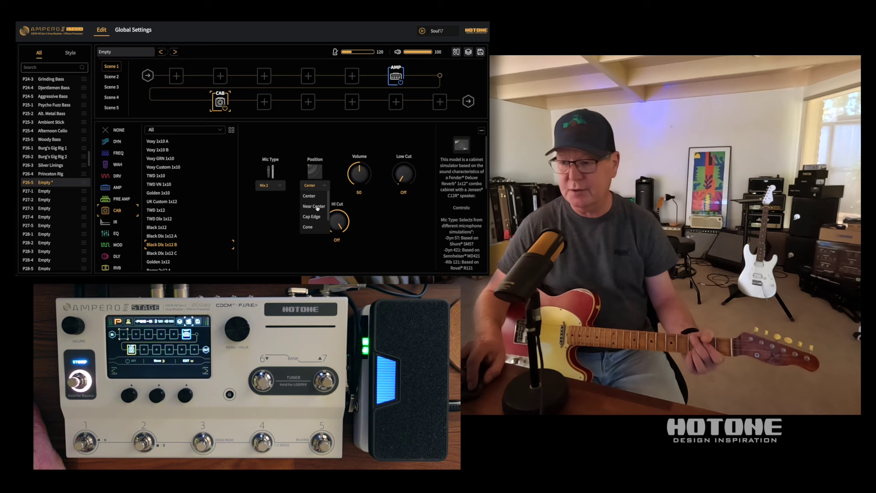
click(317, 208)
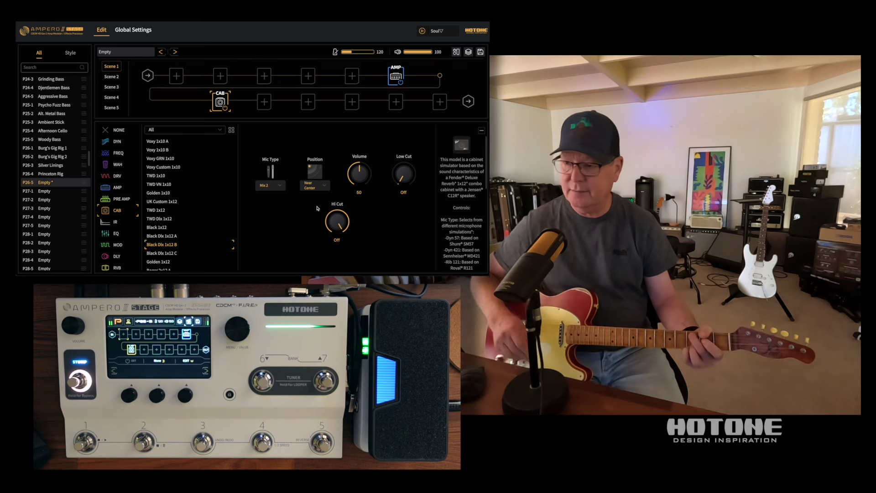
click(325, 188)
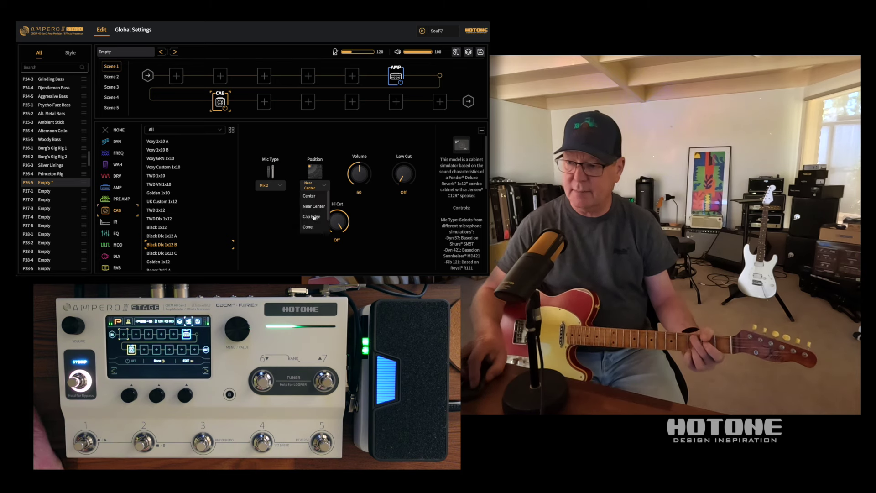
click(312, 216)
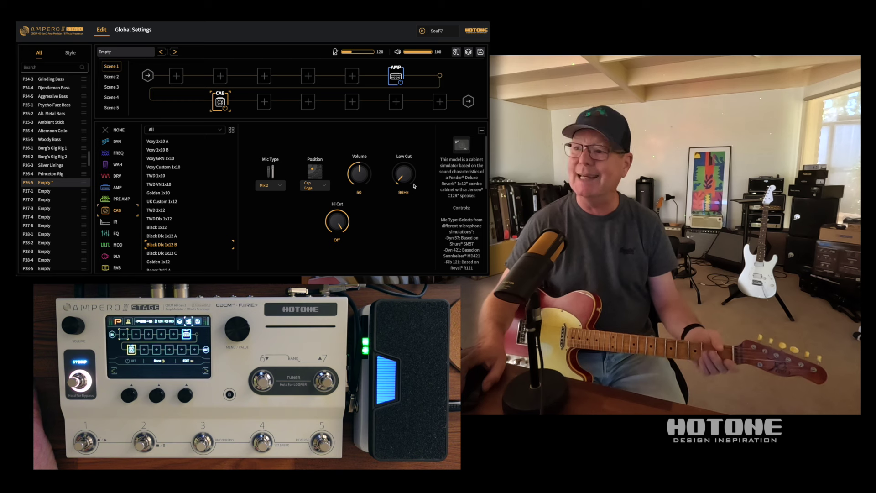
click(397, 77)
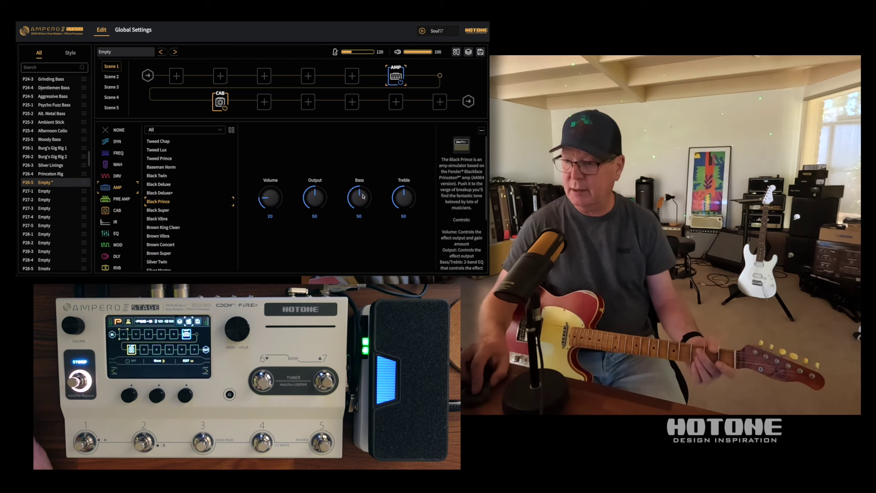
Nudge the Black Prince bass up and lower the patch output level slightly
drag(362, 200, 361, 198)
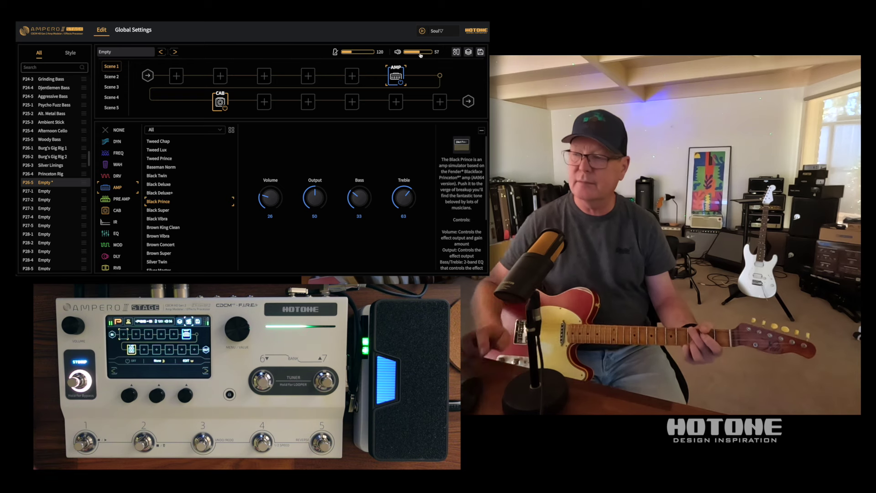
drag(420, 55, 418, 55)
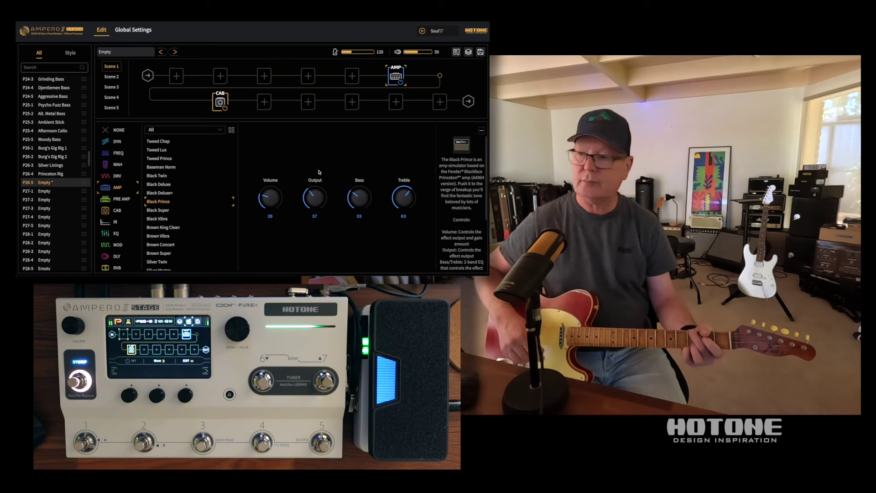
Put a Concert reverb in the last lower-row slot with Trail on and mix 22
click(438, 102)
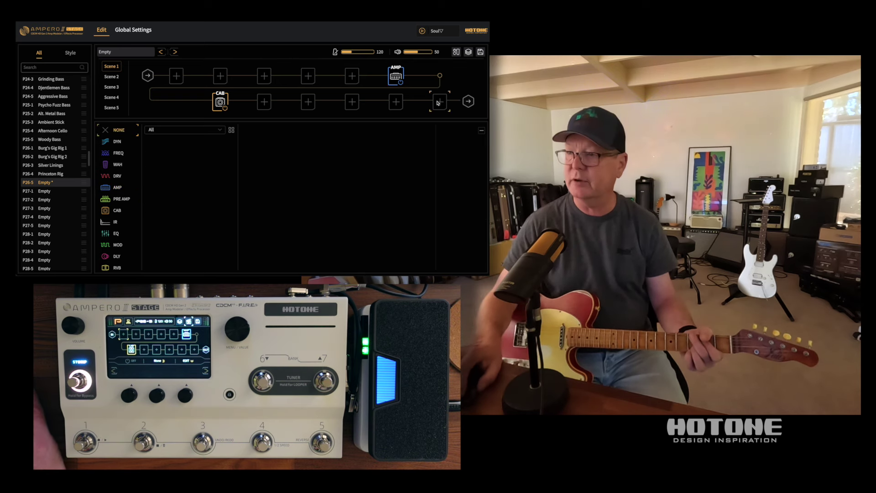
click(119, 268)
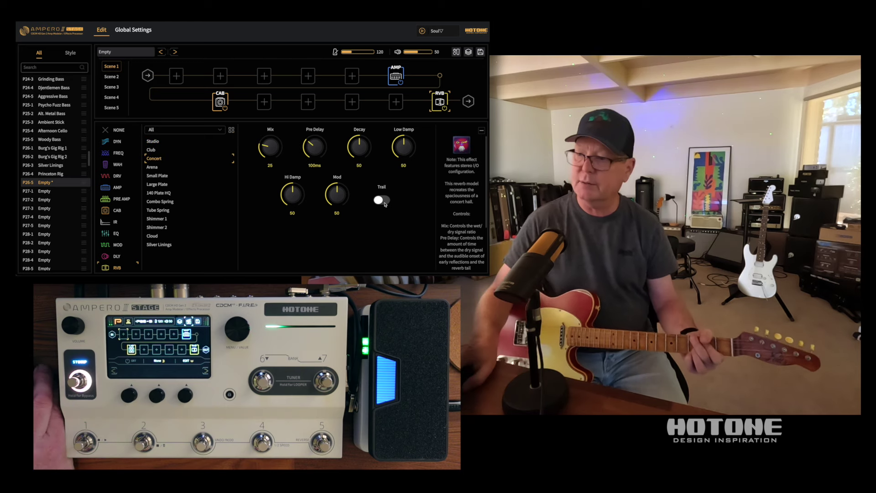
click(378, 201)
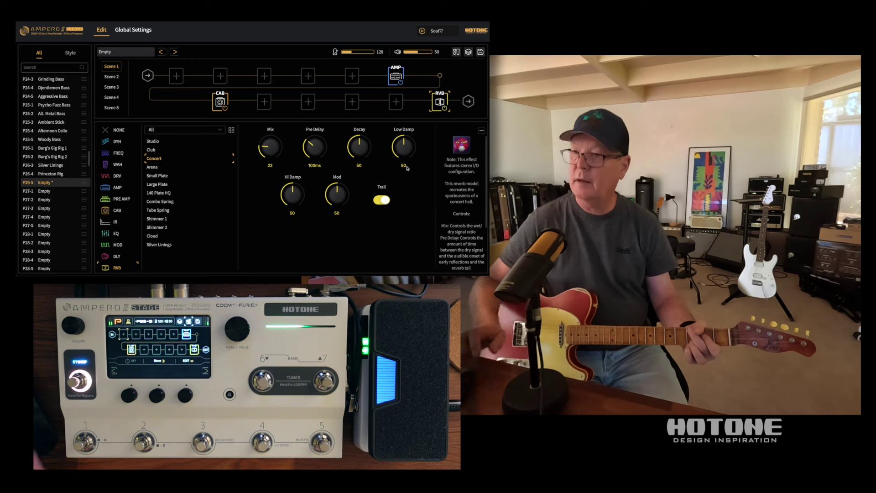
Insert the DYN AI Gate in the first slot and raise its threshold to 44
click(177, 77)
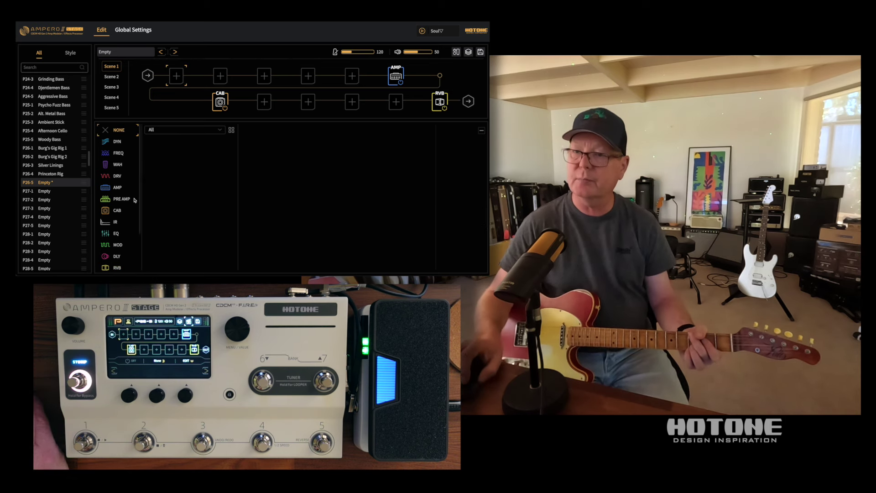
scroll(121, 205, down, 3)
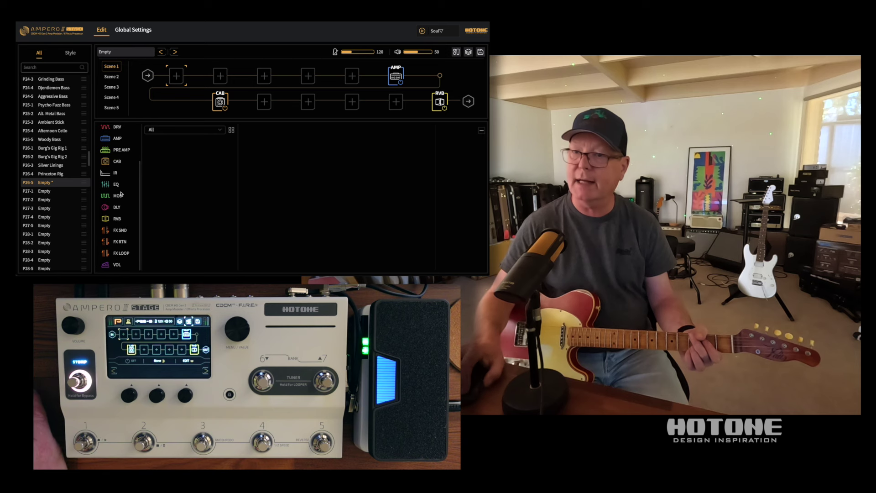
scroll(120, 205, up, 3)
click(118, 143)
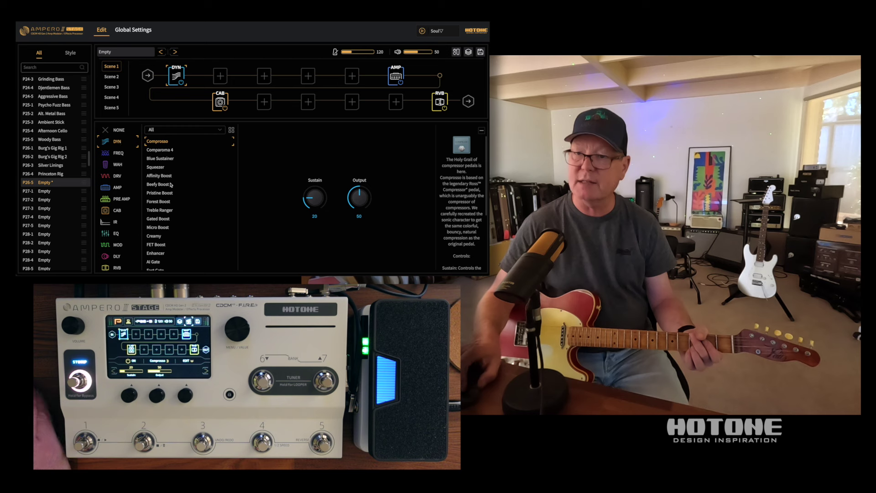
scroll(171, 192, down, 1)
click(155, 249)
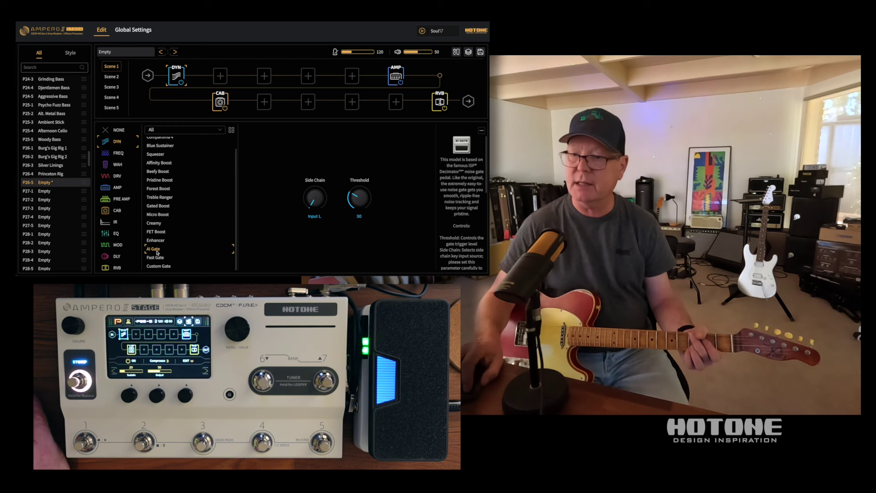
drag(361, 202, 357, 188)
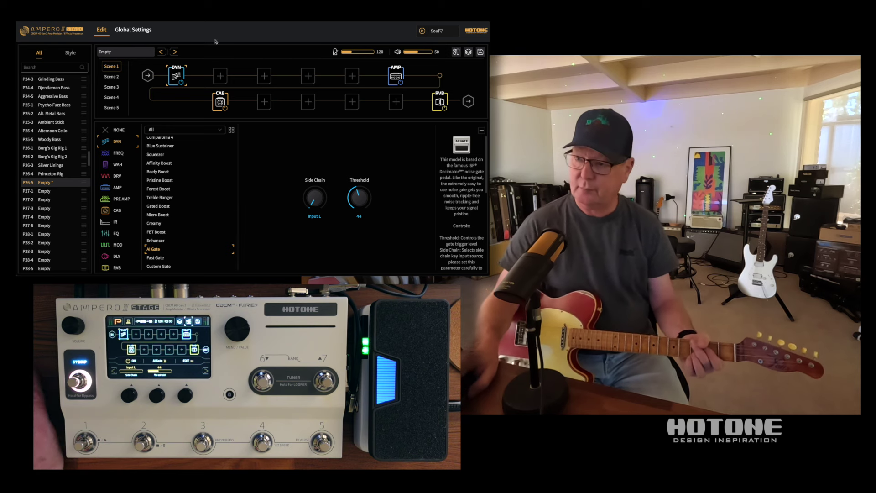
click(219, 77)
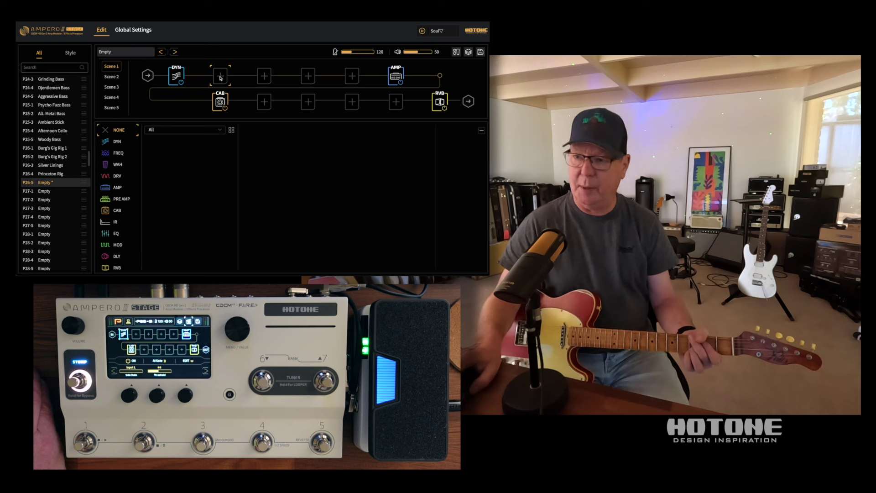
After auditioning Comparoma 4 and Blue Sustainer, load Squeezer with output 35, threshold 37
click(116, 142)
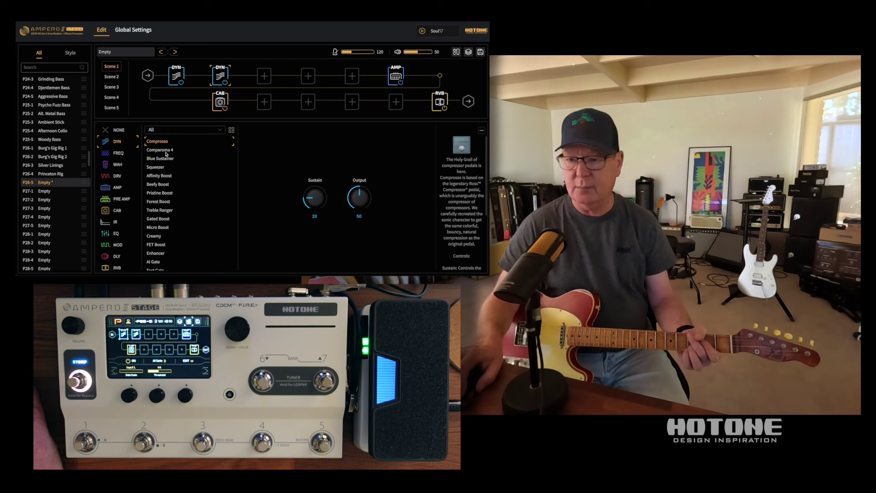
click(159, 150)
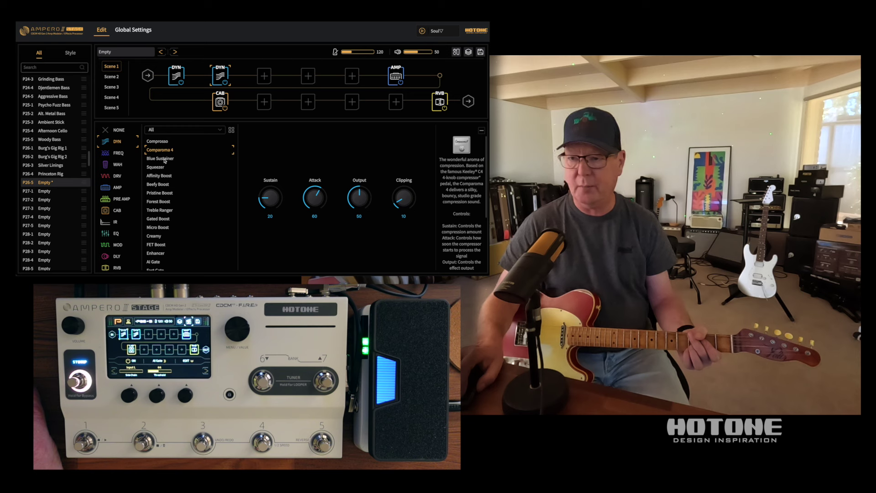
click(160, 159)
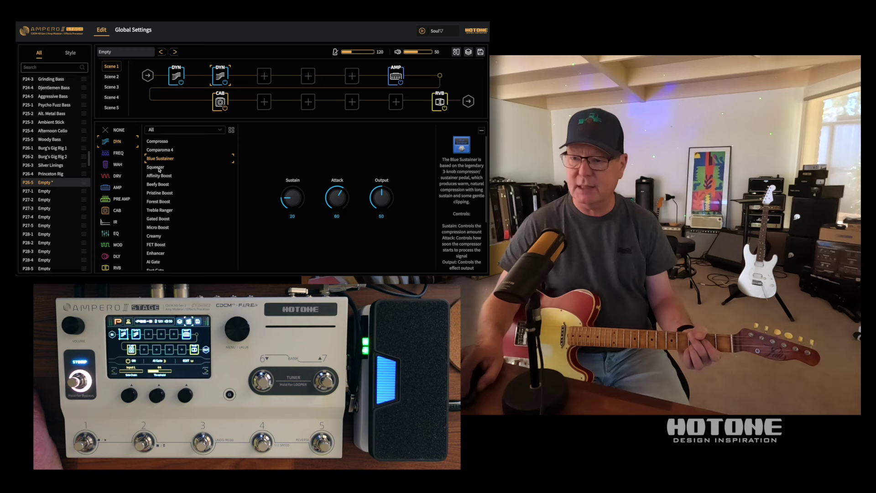
click(157, 167)
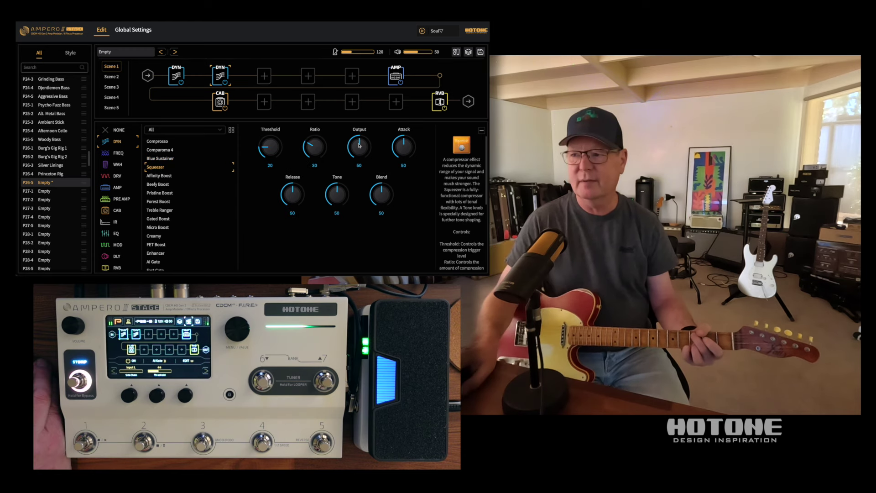
drag(357, 148, 358, 146)
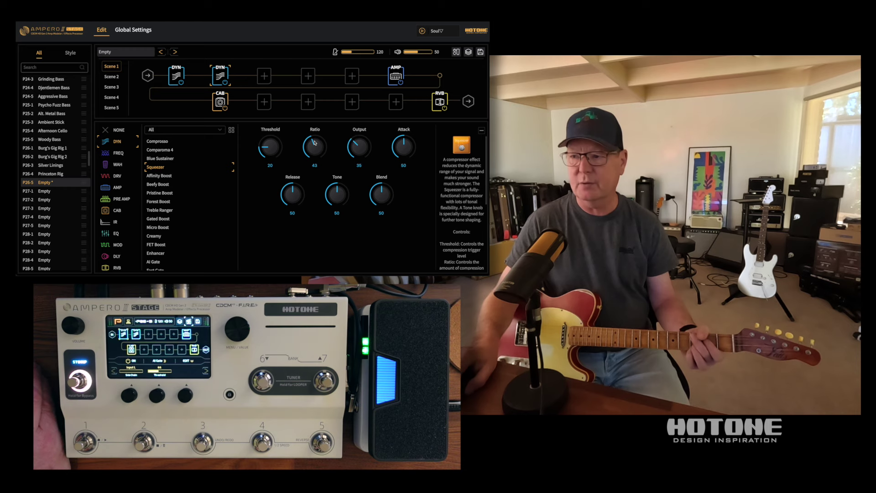
drag(267, 149, 267, 140)
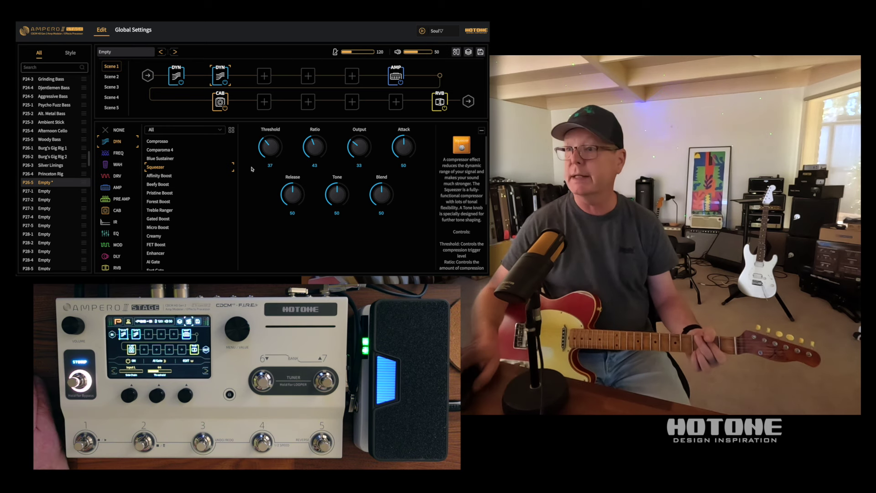
Try Grand Chorum, then add Liquid C after the cab with mode 2
click(265, 105)
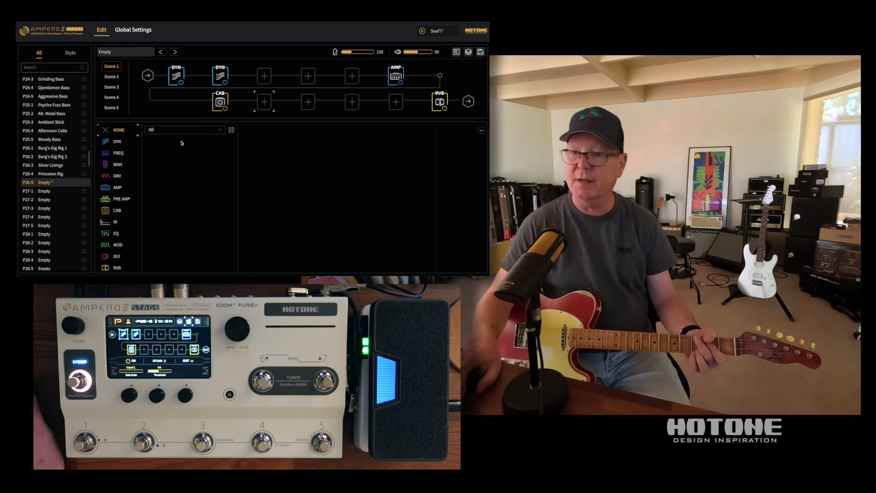
click(117, 244)
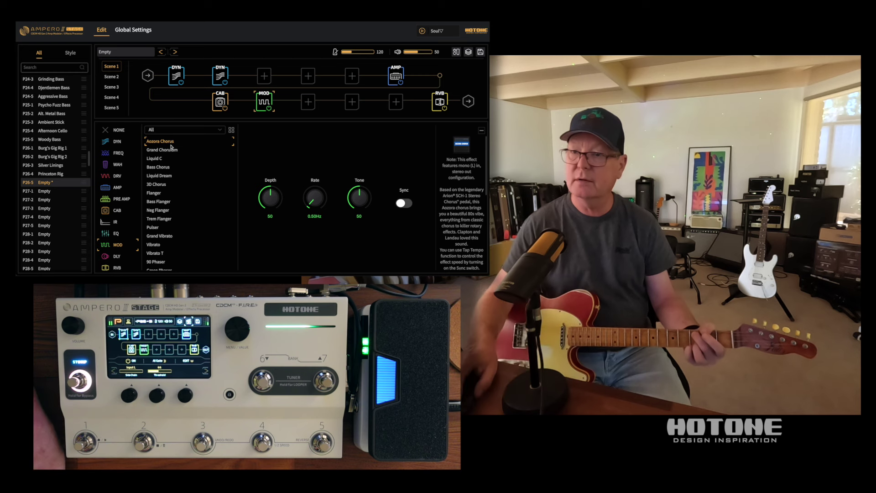
click(162, 150)
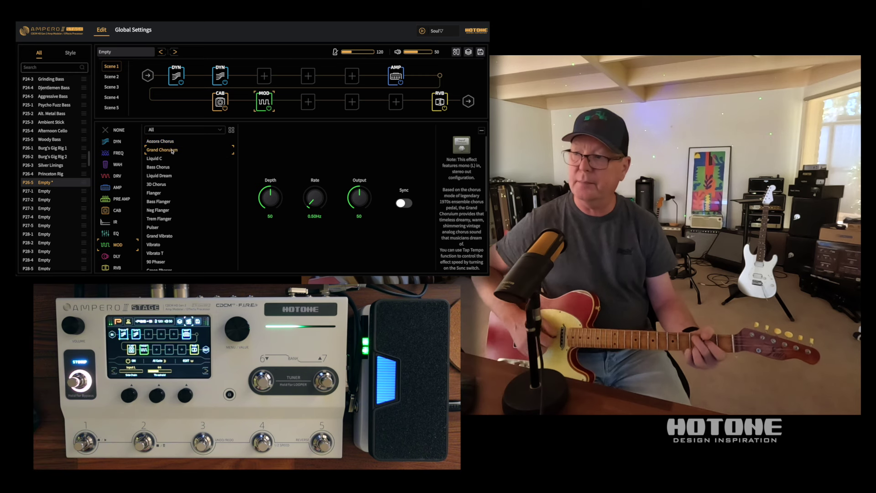
click(157, 158)
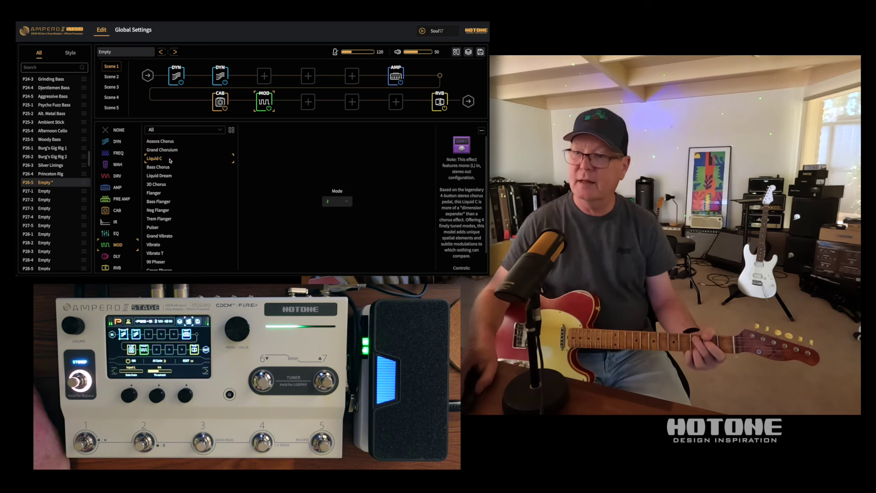
click(347, 202)
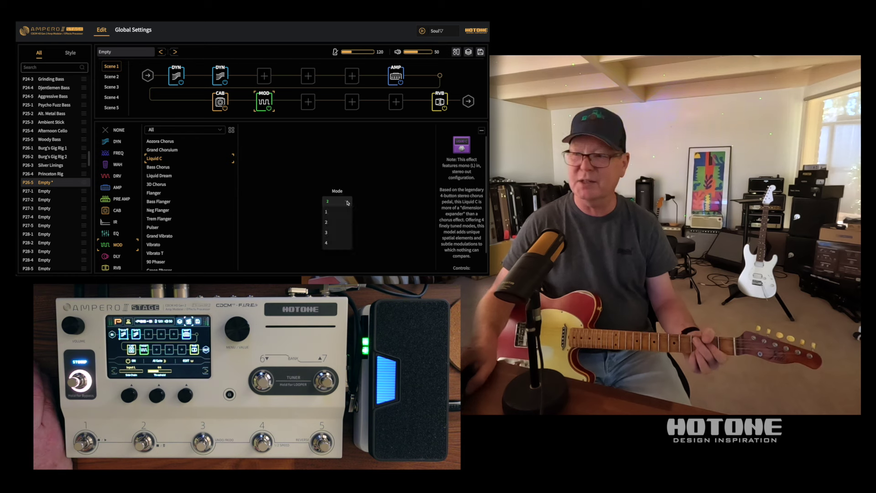
click(331, 233)
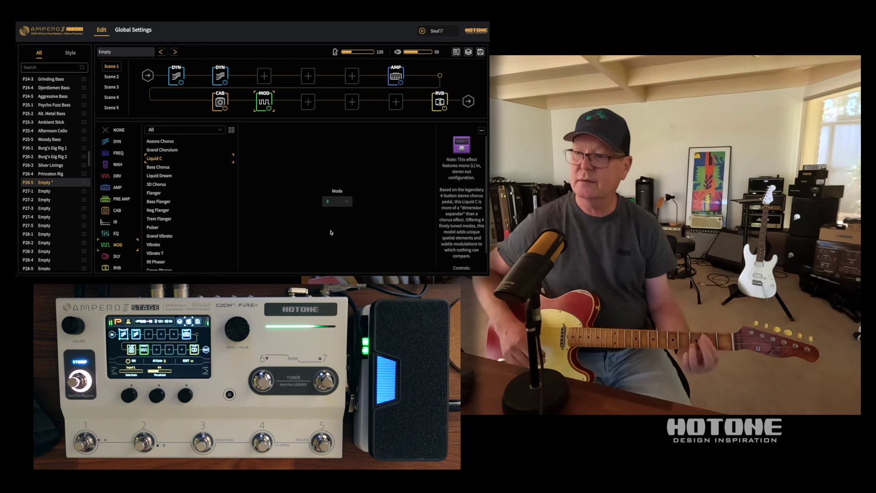
click(347, 203)
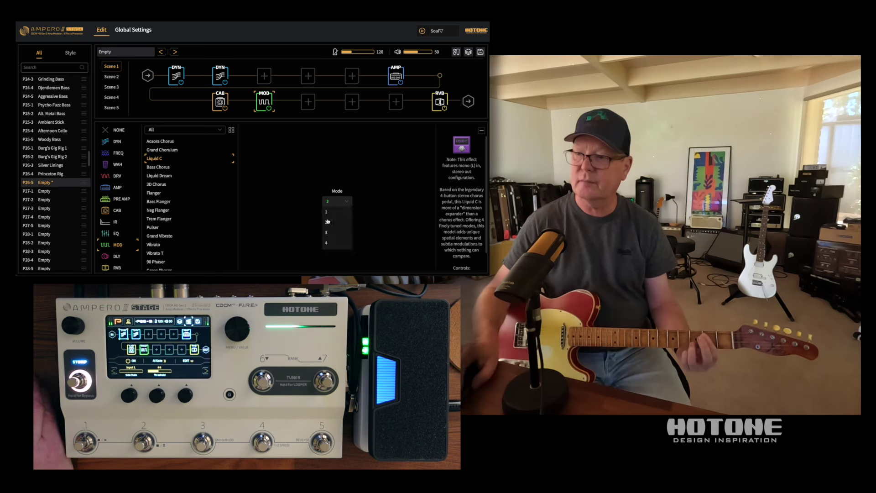
click(327, 221)
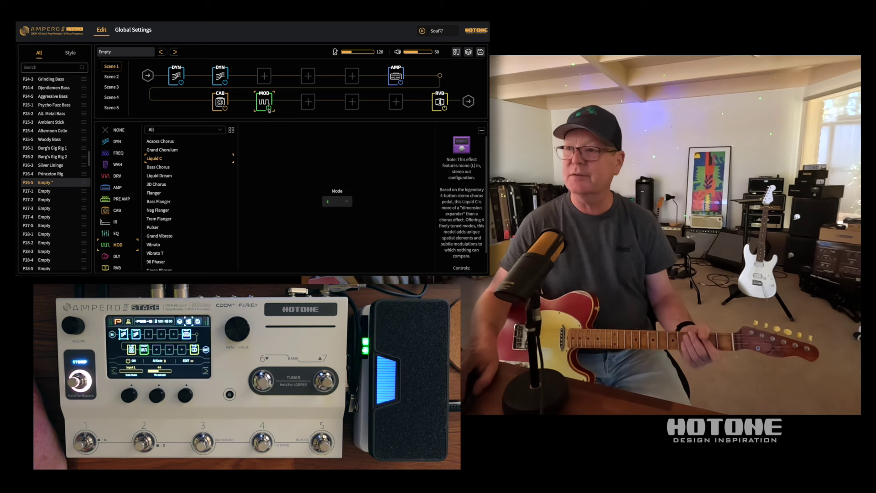
click(309, 103)
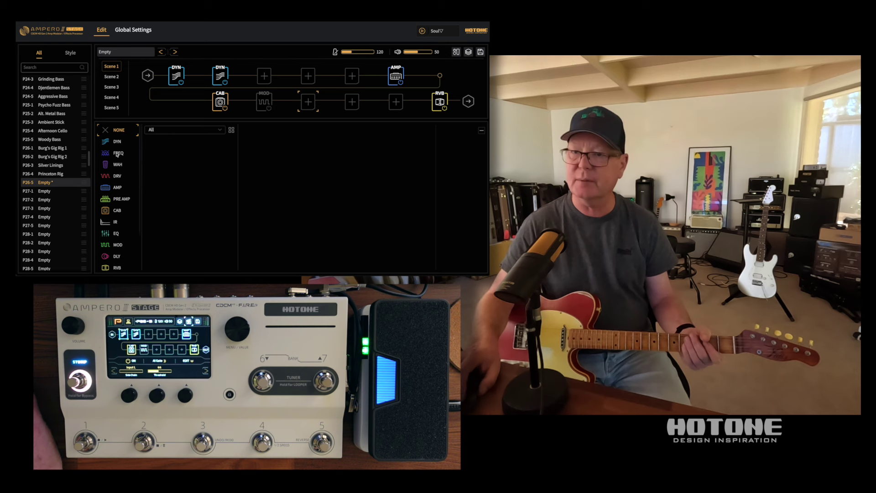
Insert a Tape Delay S block in the empty slot following the chorus
click(118, 258)
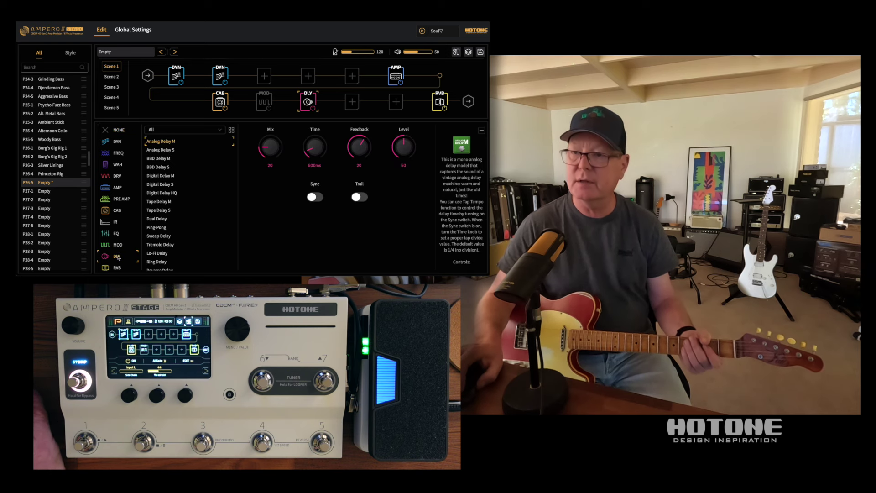
scroll(185, 184, down, 2)
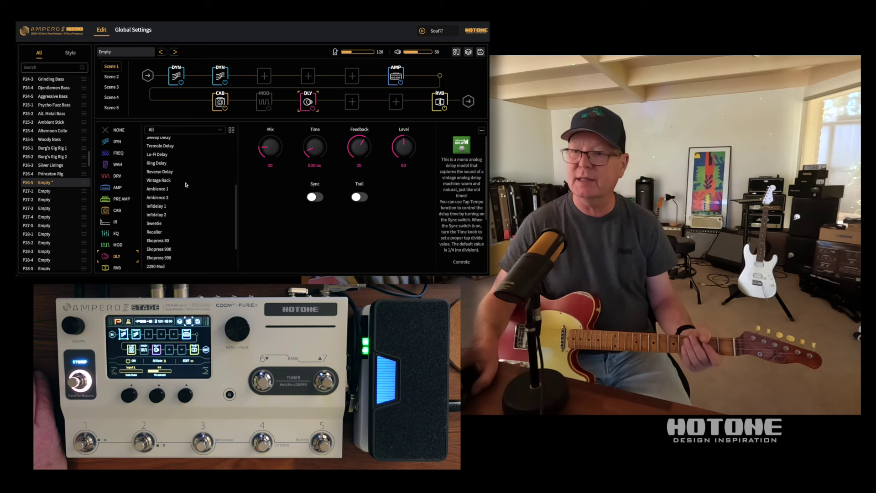
scroll(185, 185, down, 2)
scroll(185, 185, down, 2)
scroll(185, 185, down, 1)
scroll(185, 184, up, 2)
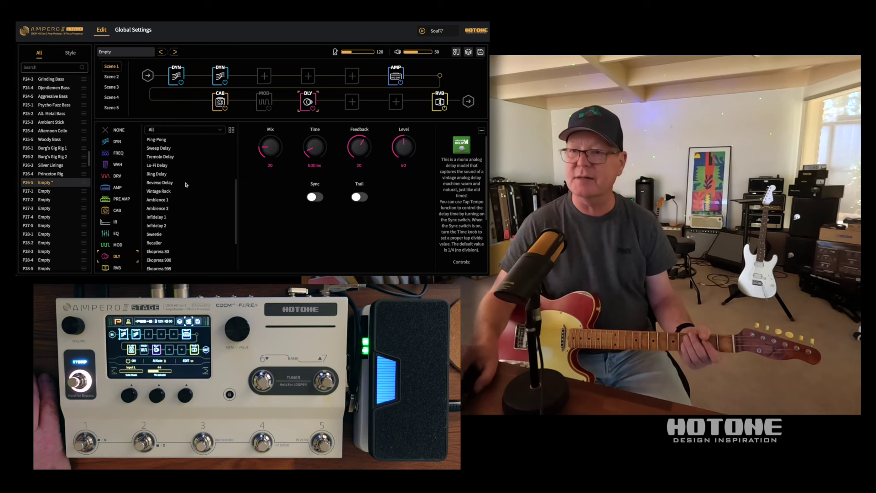
scroll(185, 185, up, 2)
scroll(185, 185, up, 2)
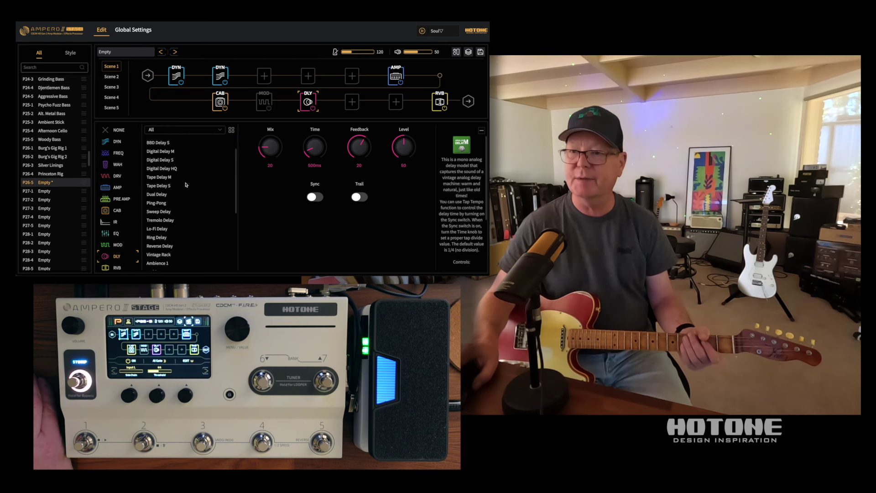
click(158, 186)
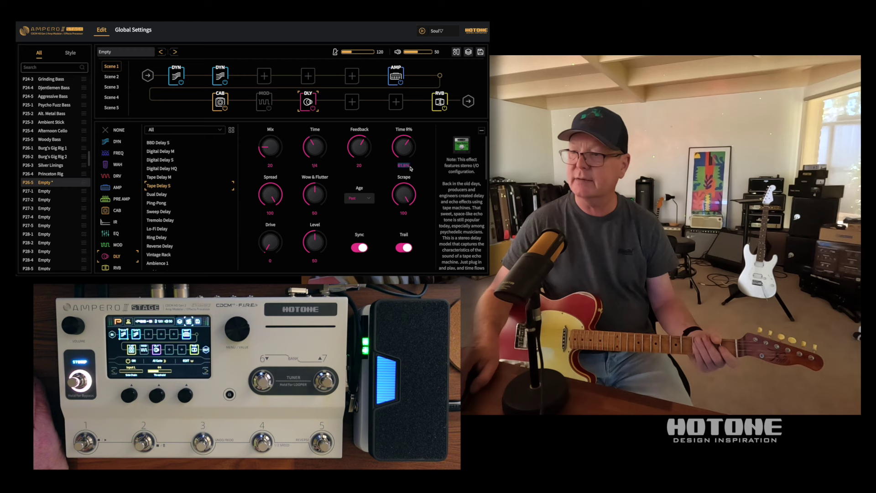
Set the Tape Delay S Time R% to 75% and its Age to Present
click(404, 165)
key(Return)
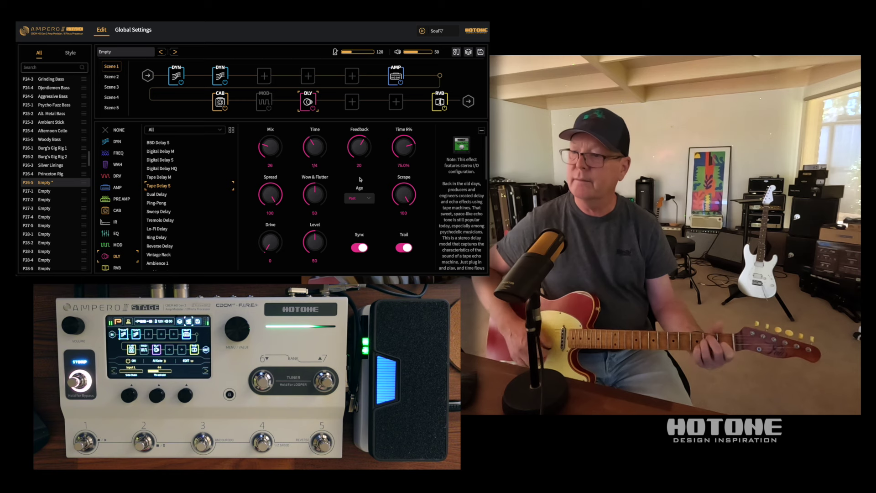
click(366, 199)
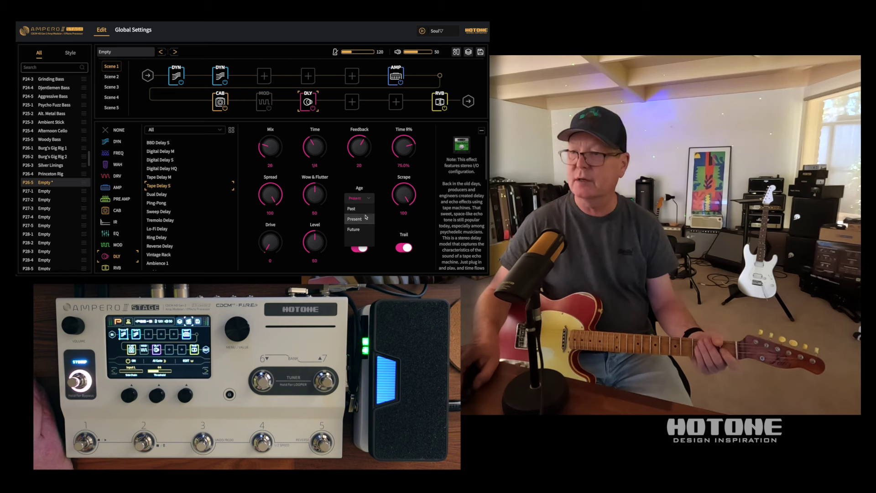
click(356, 219)
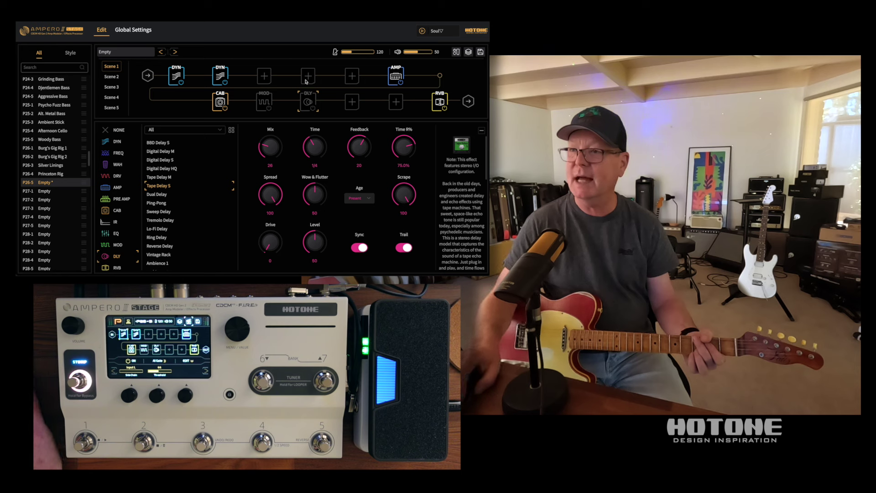
Shift the delay and modulation blocks one slot later in the chain
drag(308, 103, 352, 103)
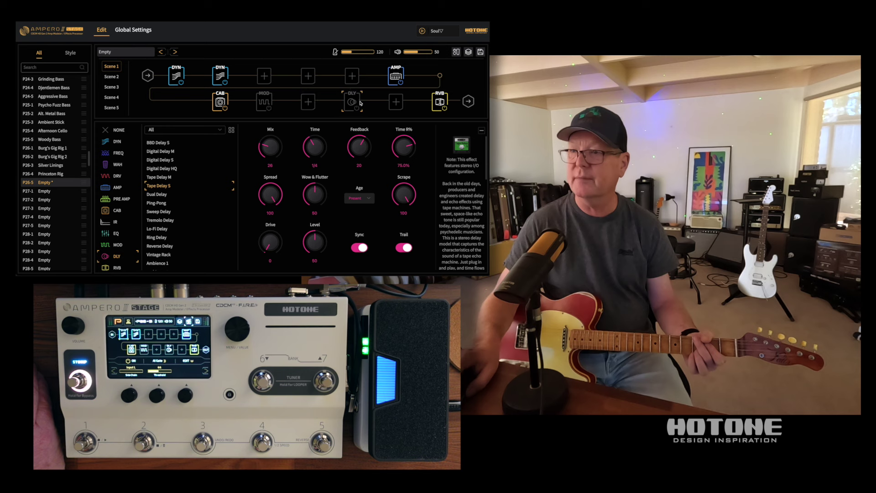
drag(264, 103, 310, 103)
click(264, 102)
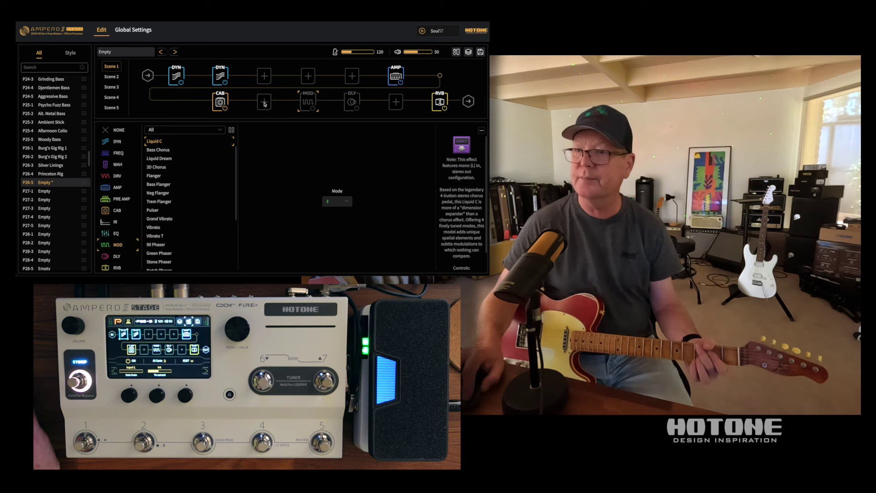
Add a Green Drive at volume 58 upstream and bypass the second dynamics block
click(309, 77)
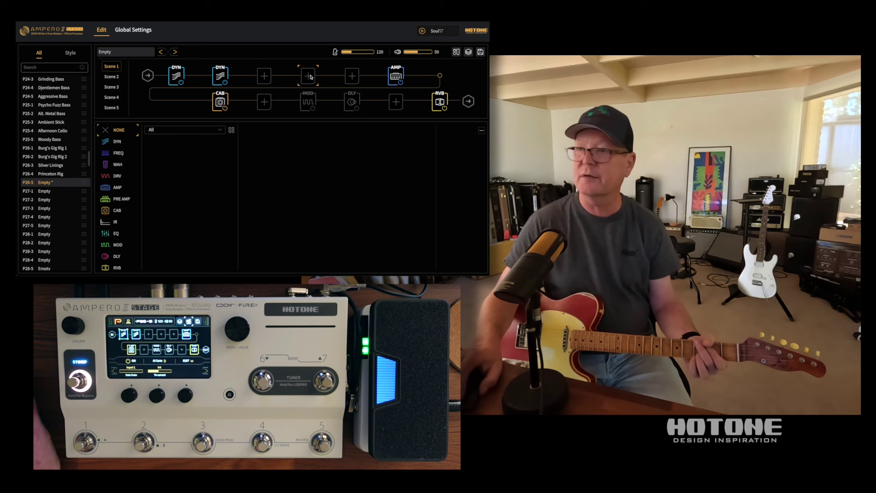
click(117, 176)
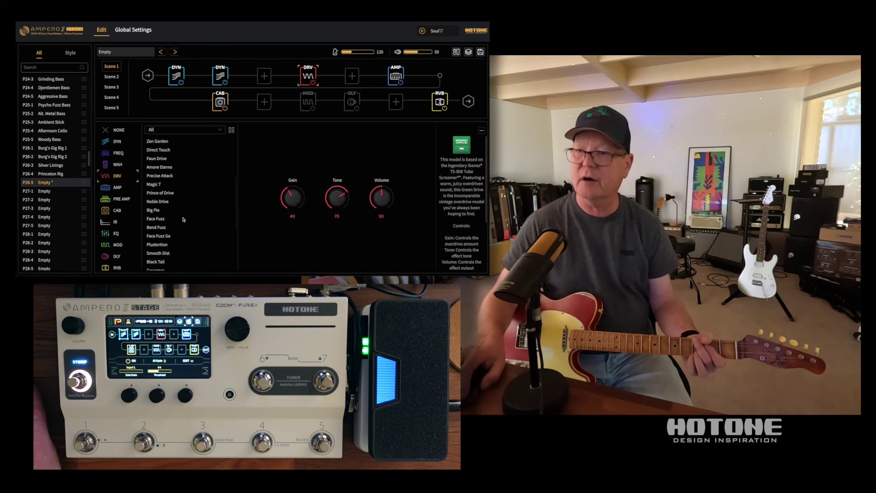
scroll(171, 192, down, 4)
scroll(178, 205, down, 4)
scroll(183, 219, down, 4)
scroll(184, 219, down, 2)
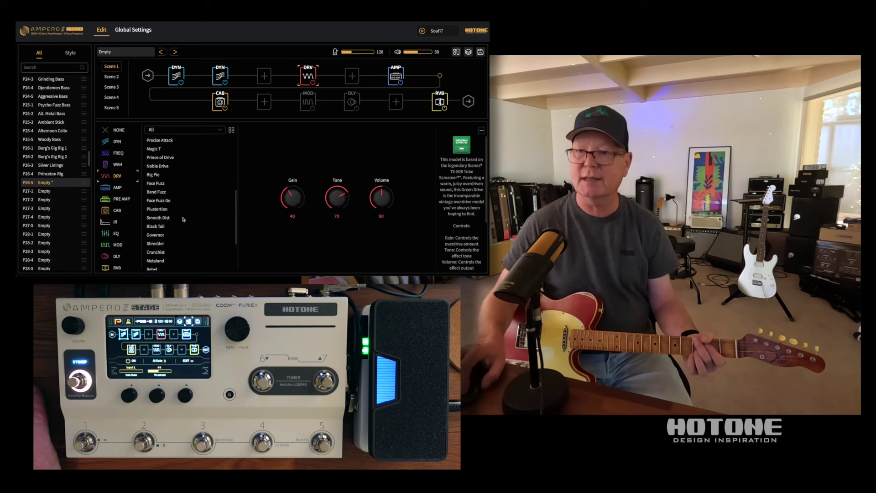
scroll(184, 220, down, 3)
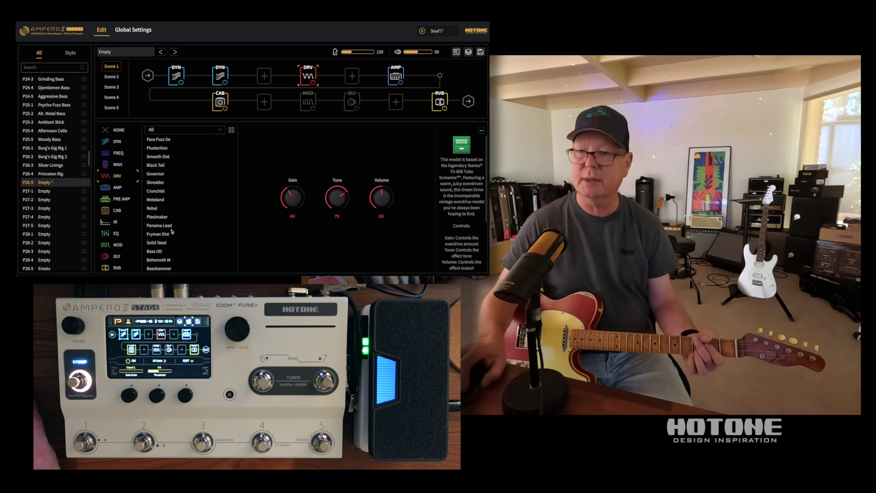
scroll(168, 205, up, 5)
scroll(164, 158, up, 5)
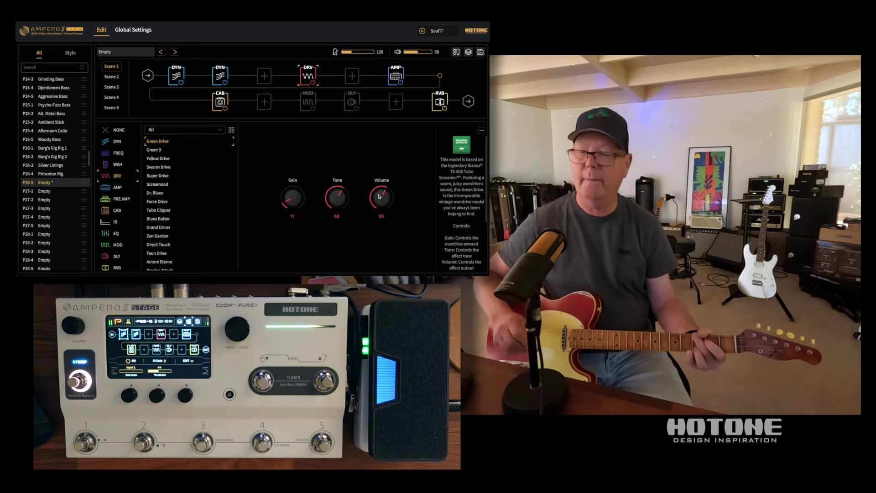
drag(378, 197, 378, 200)
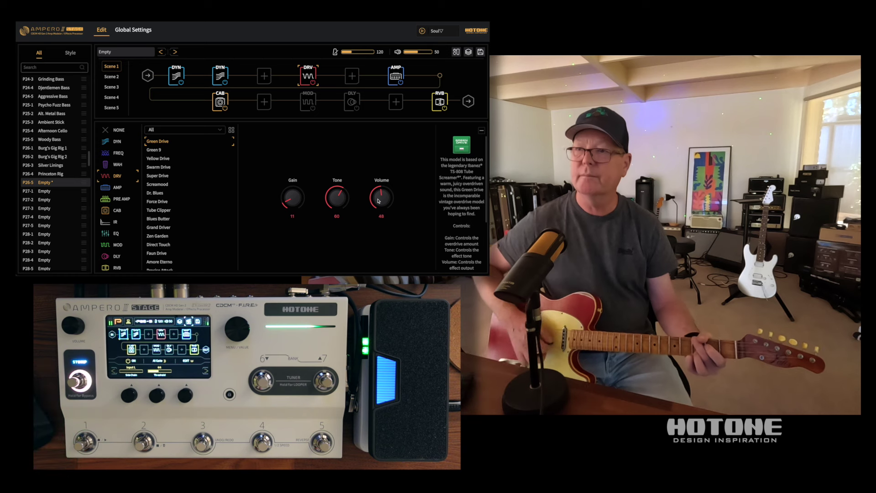
click(226, 81)
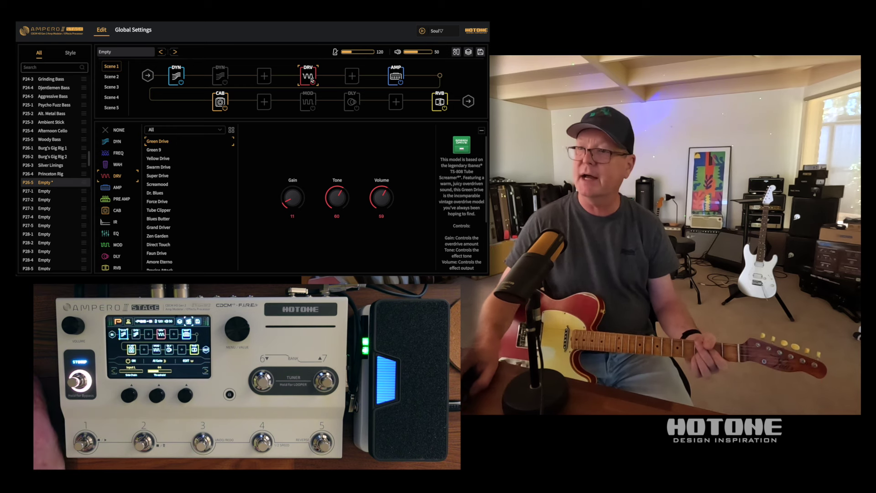
Bypass the Green Drive and add a Super Drive in the slot before the amp
click(312, 83)
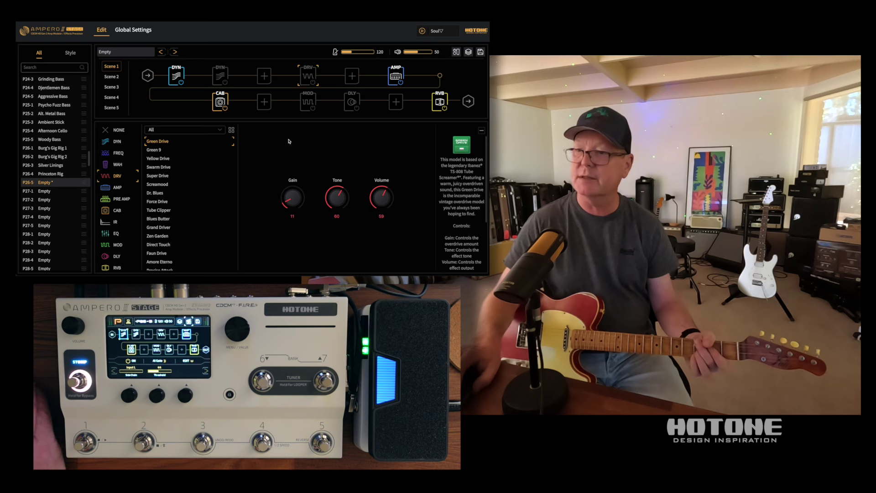
click(352, 75)
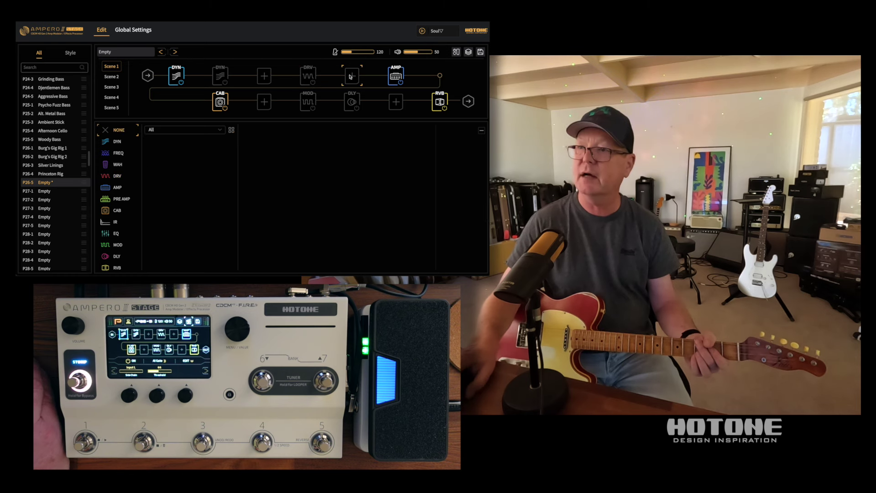
click(120, 176)
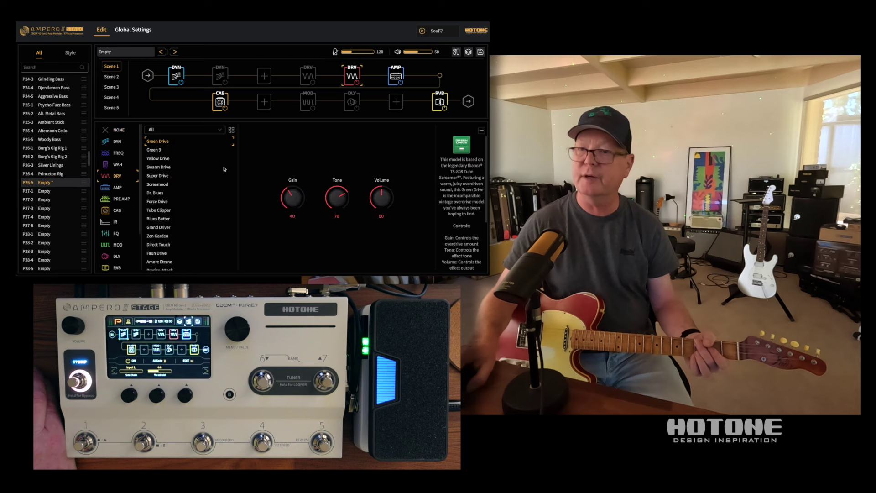
scroll(182, 193, down, 2)
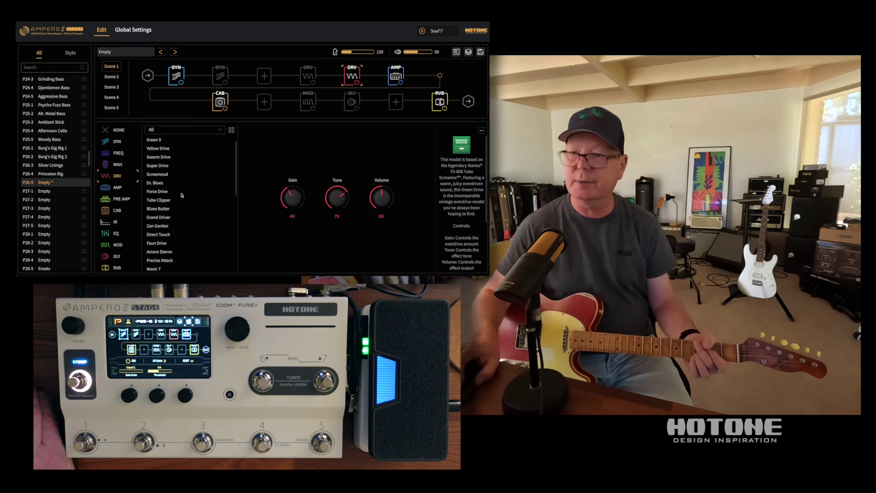
scroll(182, 205, down, 1)
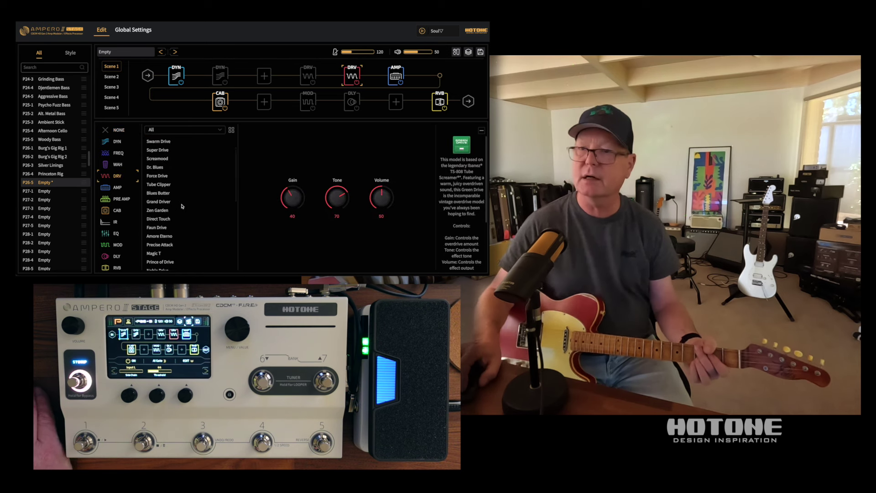
scroll(182, 205, up, 1)
click(159, 164)
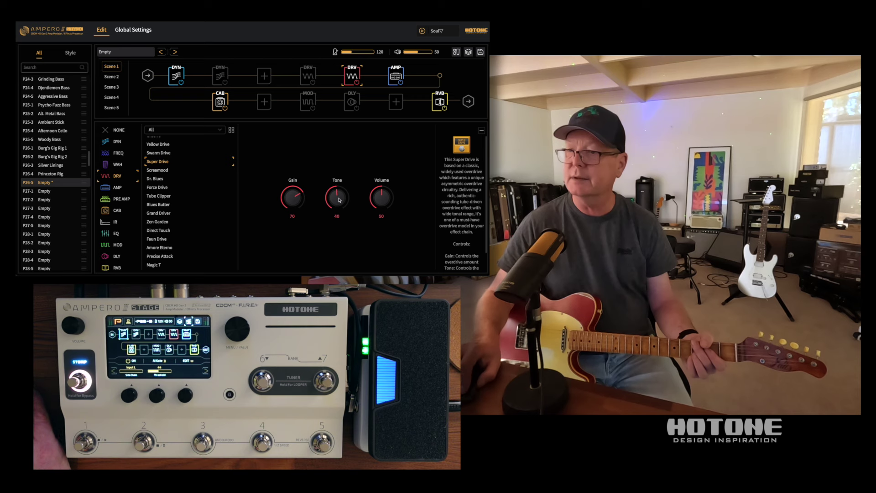
scroll(339, 199, up, 1)
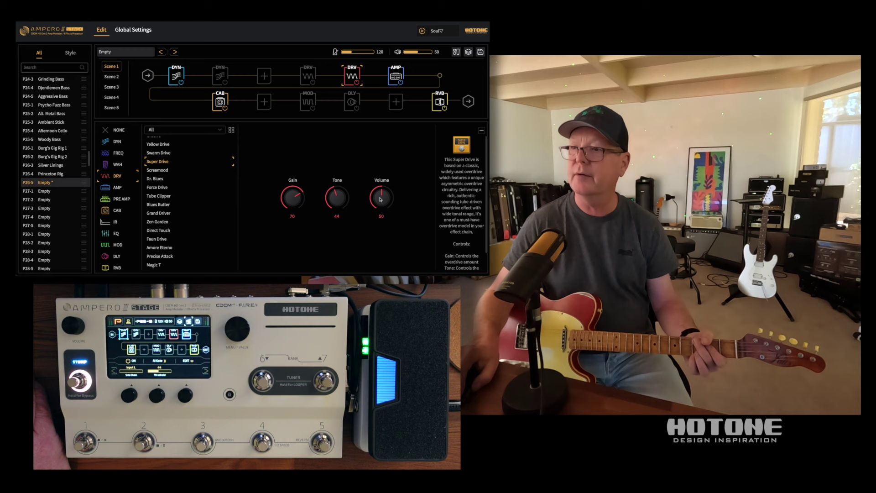
scroll(379, 199, down, 3)
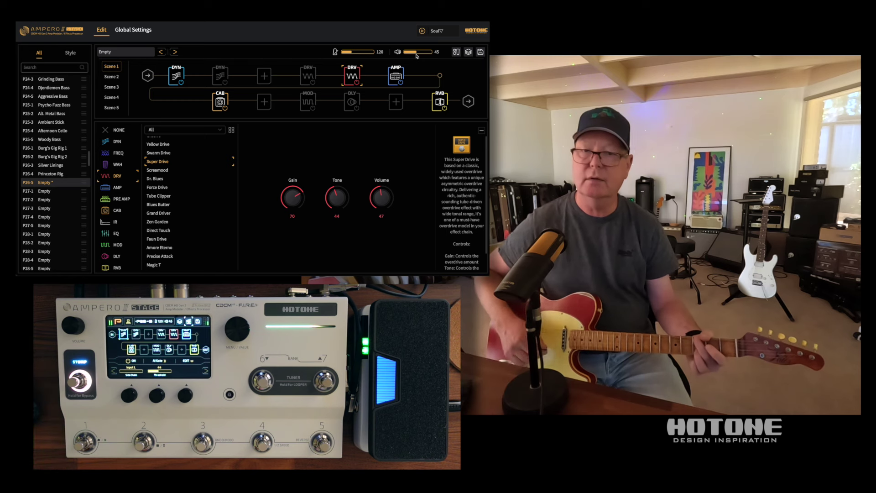
Switch the Green Drive back on, then bypass it again
click(308, 75)
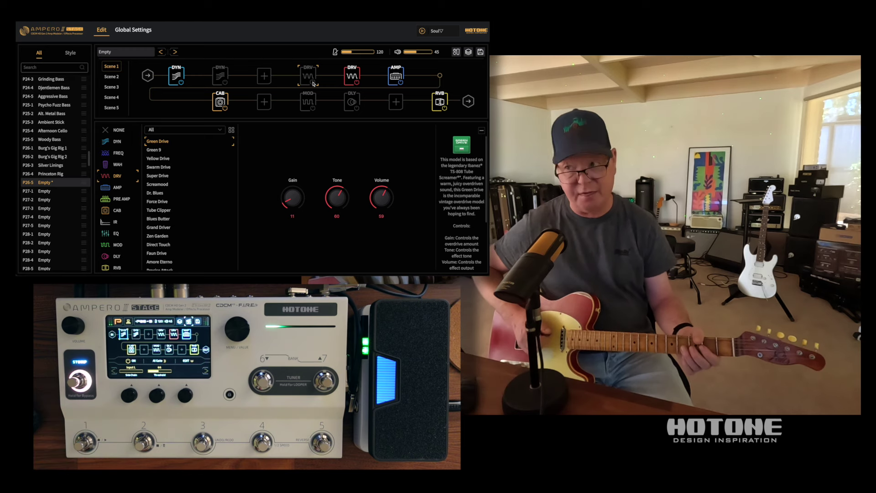
click(313, 83)
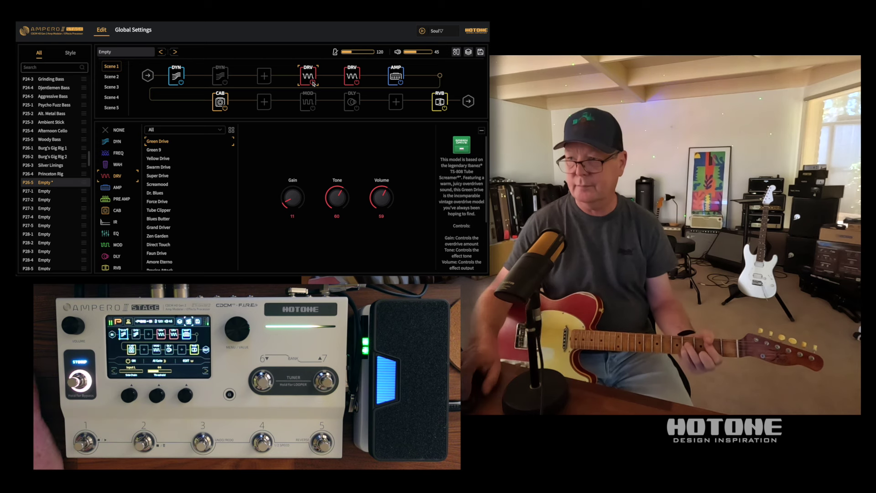
click(313, 83)
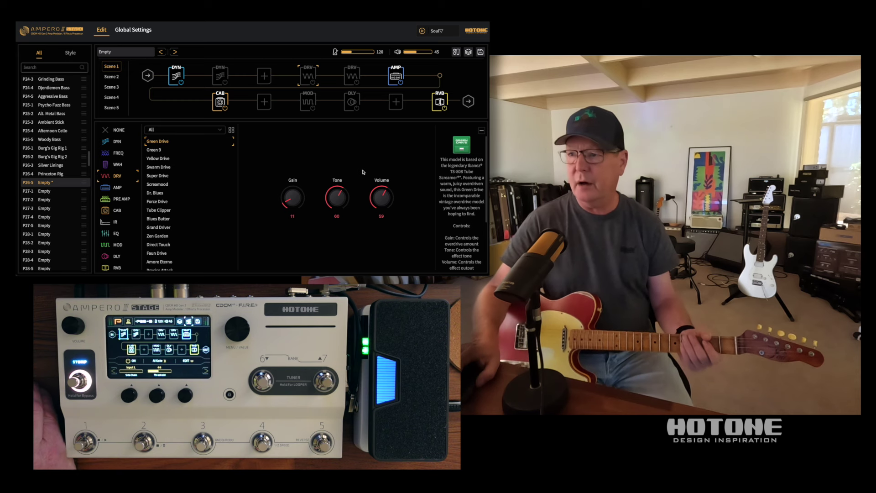
Place a Custom Trem at 5.10 Hz after the cab and try dragging it upward
click(264, 103)
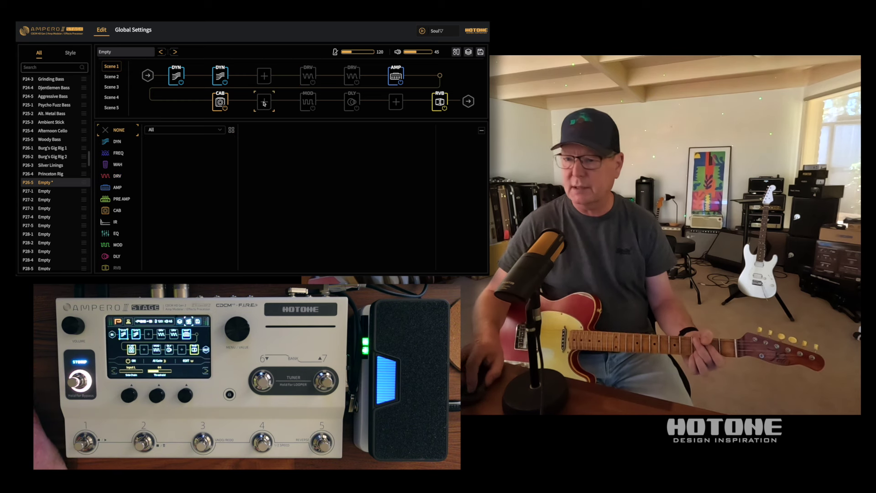
click(118, 244)
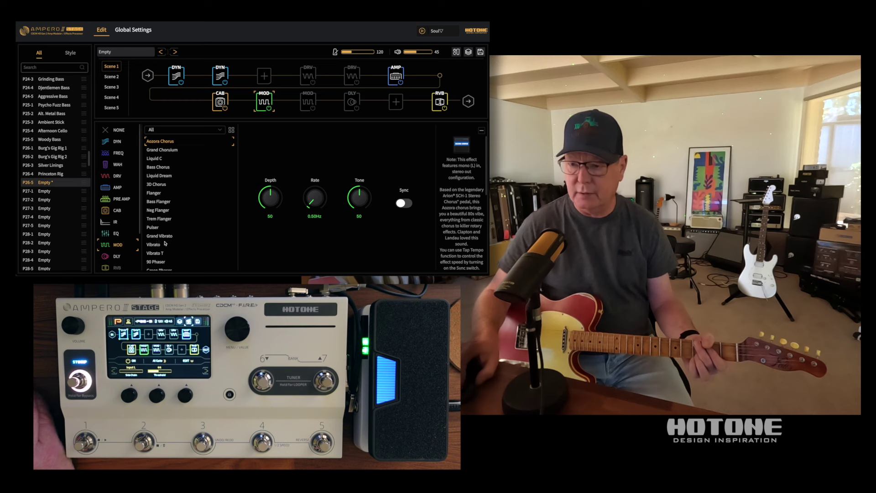
scroll(169, 228, down, 3)
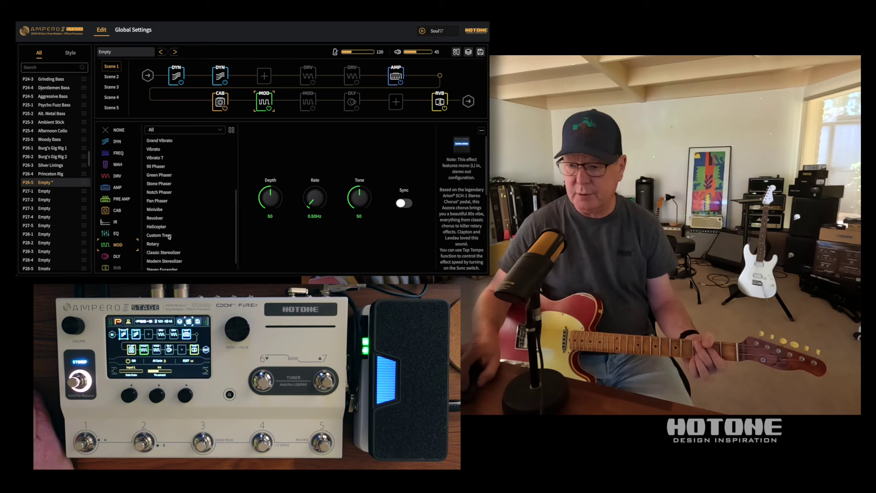
click(169, 236)
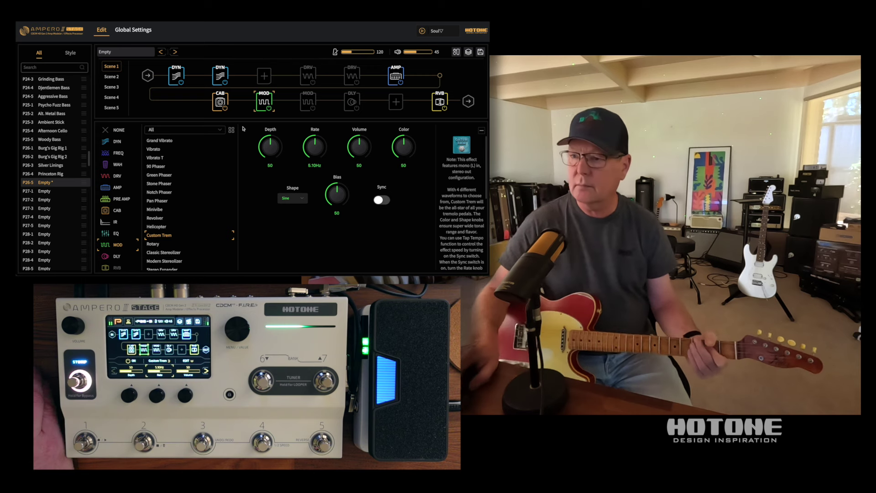
drag(265, 102, 264, 75)
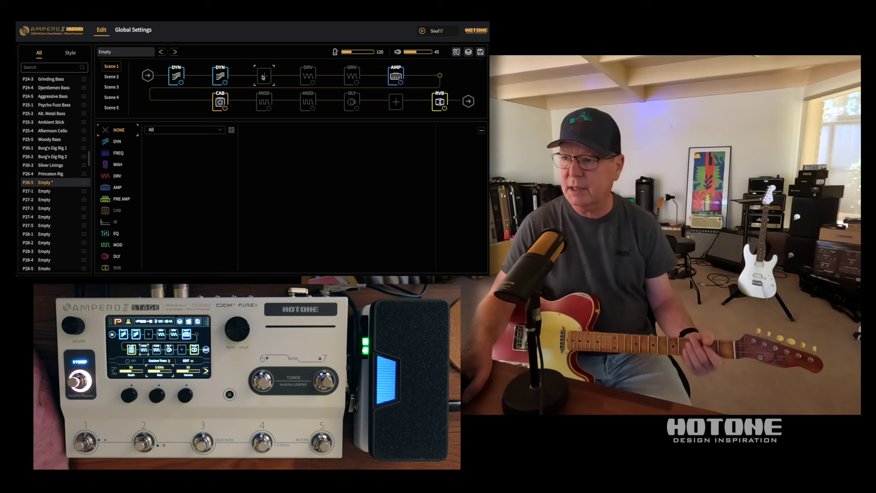
Load a 90 Phaser at 0.50 Hz into the upper-row slot and bypass it
right_click(262, 77)
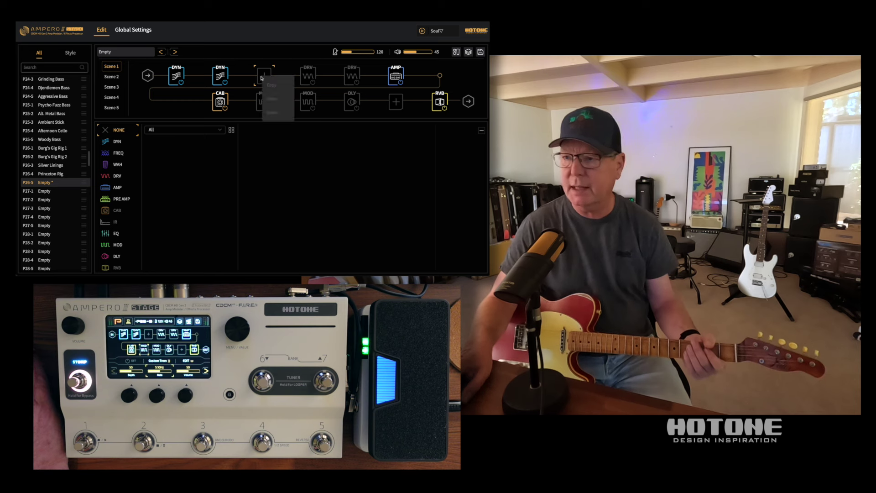
click(260, 76)
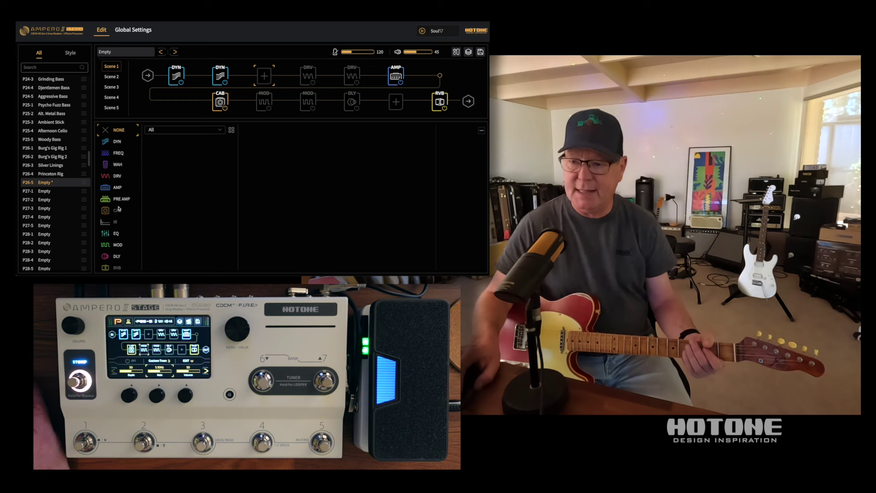
click(119, 244)
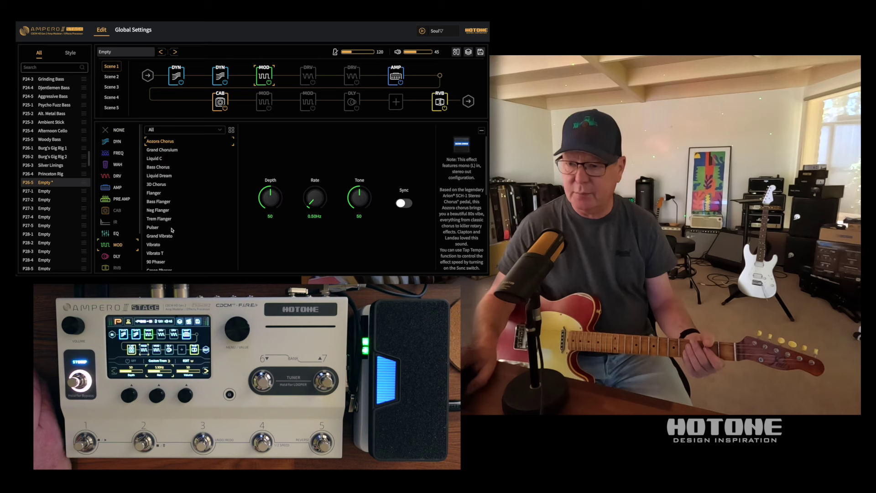
scroll(164, 232, down, 3)
scroll(165, 232, down, 3)
scroll(165, 205, down, 2)
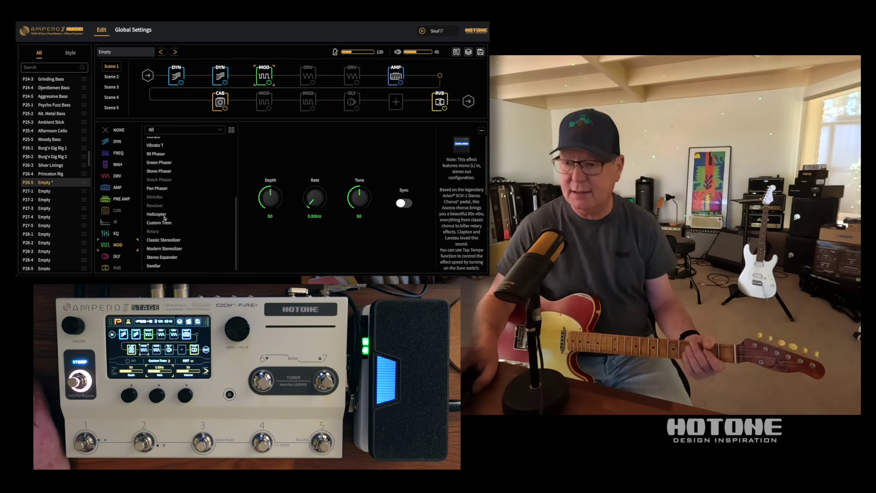
click(156, 154)
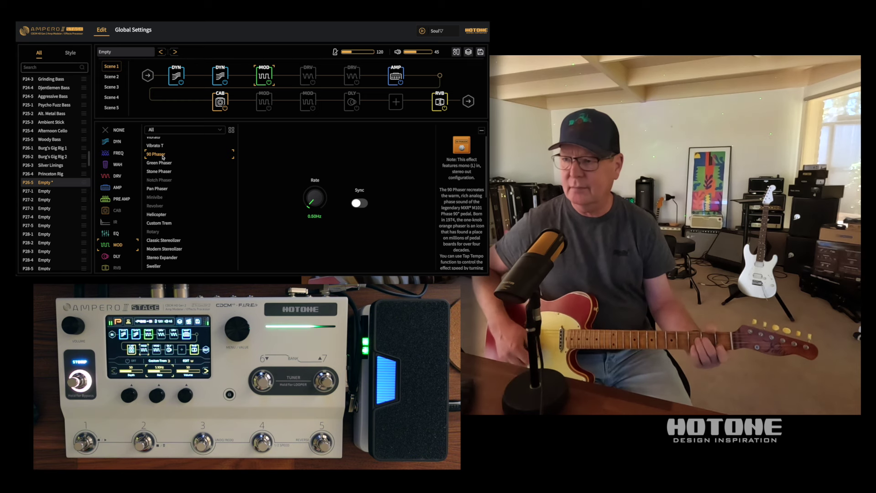
double_click(266, 73)
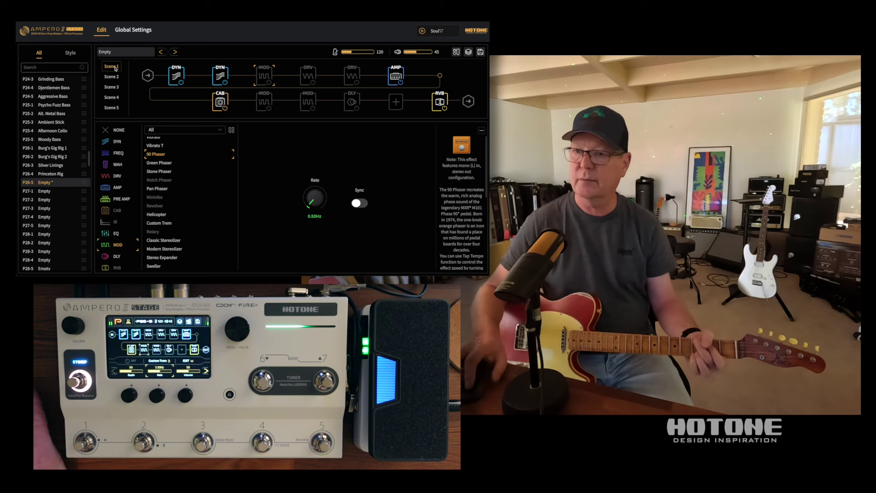
In Scene 2, bypass the second dynamics block and enable the Super Drive with lower gain
click(111, 76)
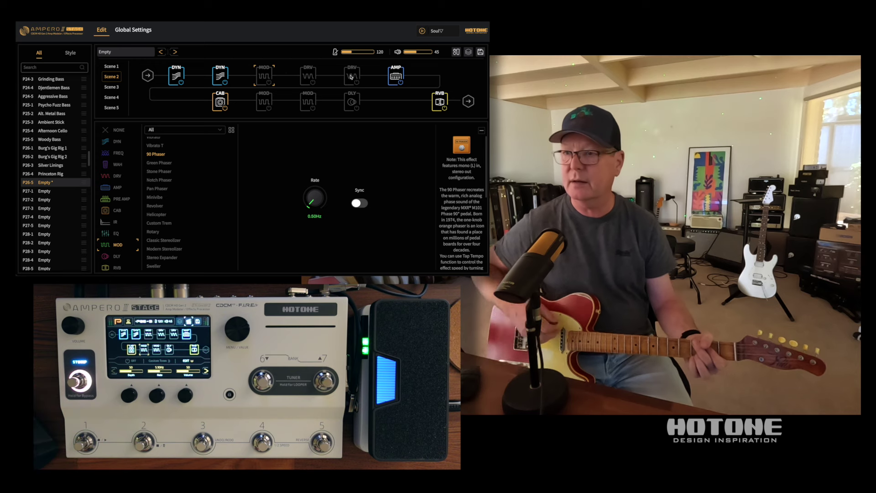
click(224, 83)
click(354, 75)
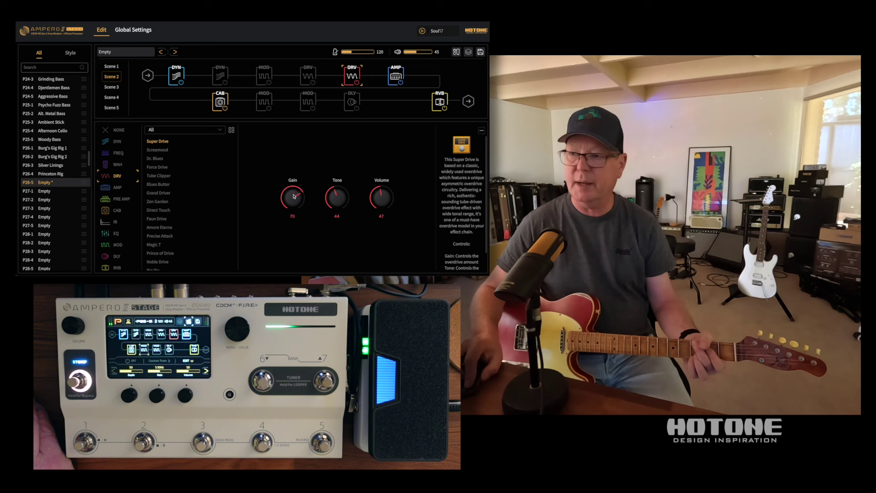
drag(291, 211, 291, 214)
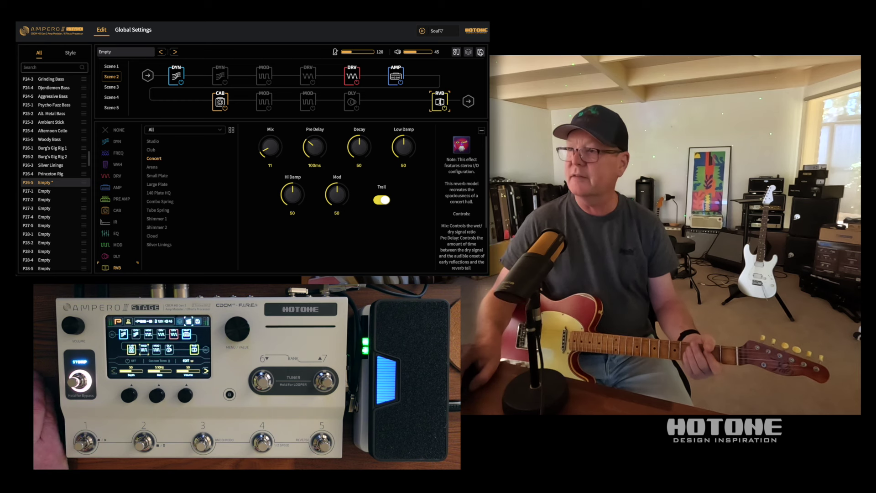
Save the patch as 'Rig' in slot P27-1 via Save As
click(456, 66)
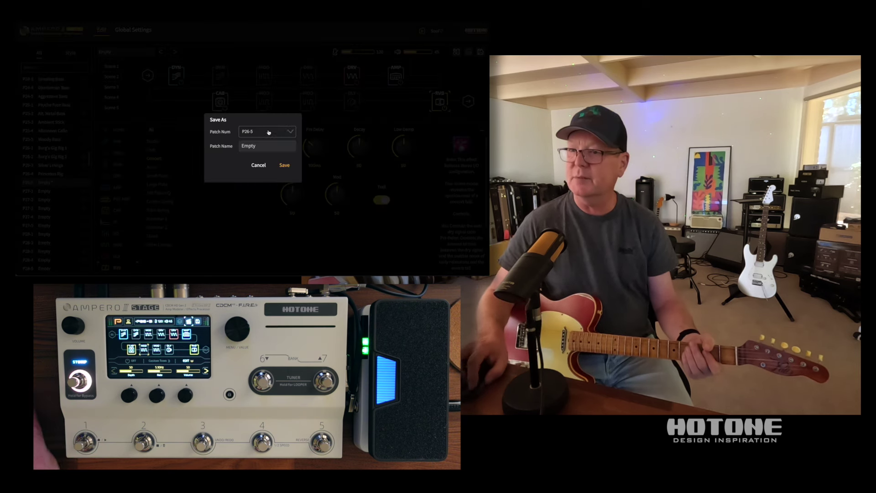
click(291, 132)
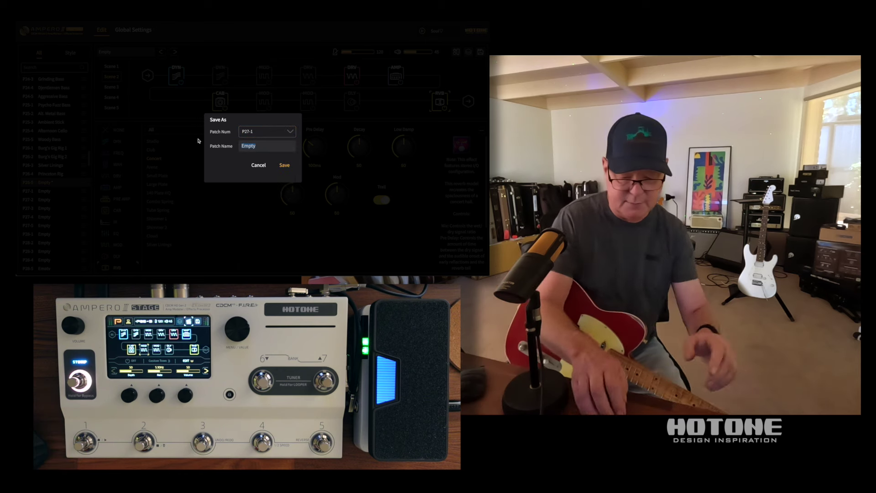
text(BR)
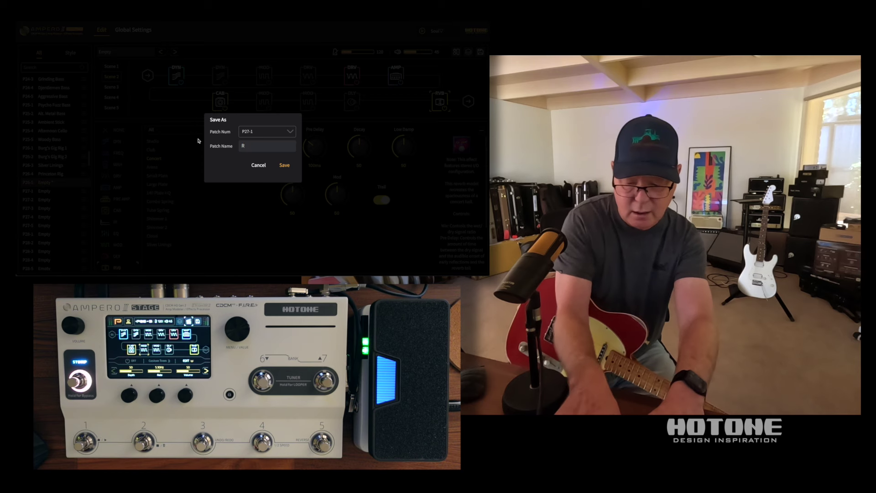
text(ig)
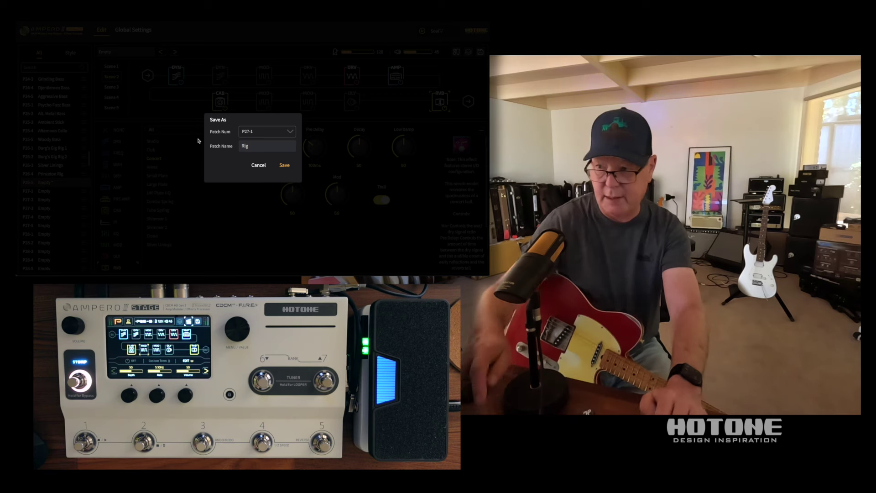
key(Return)
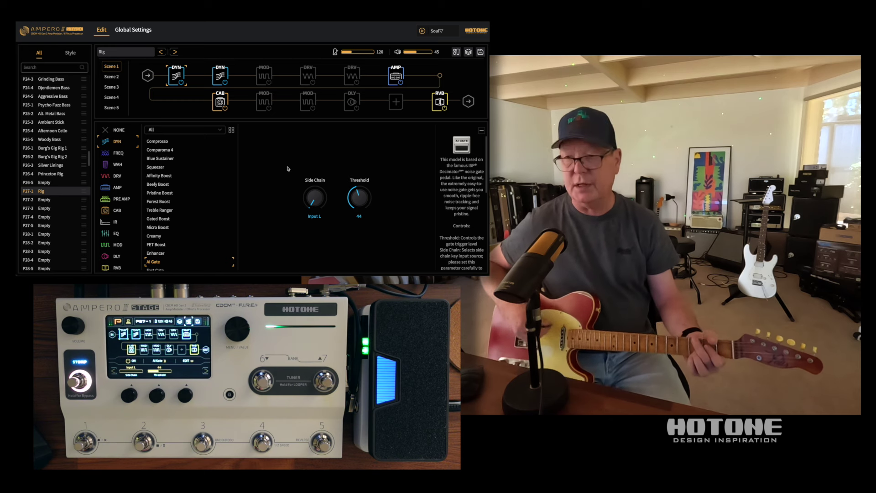
In Scene 3, turn on the Green Drive, Super Drive and delay blocks
click(111, 77)
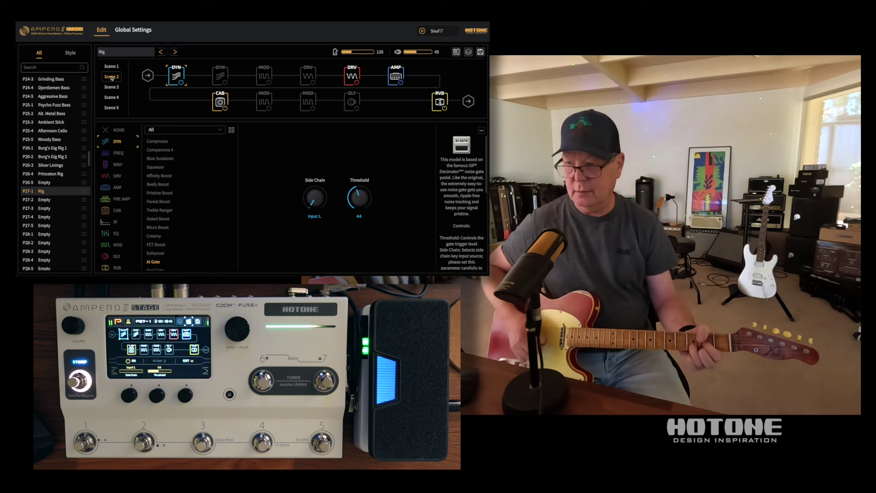
click(112, 87)
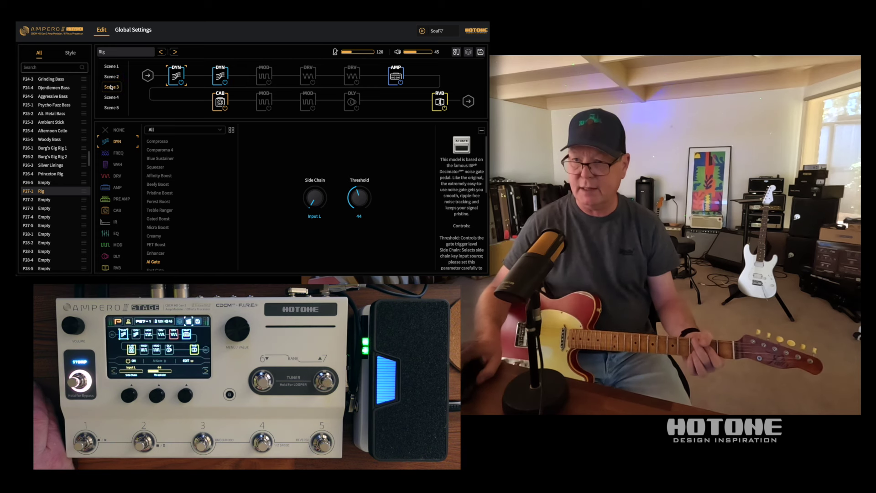
click(308, 76)
click(310, 75)
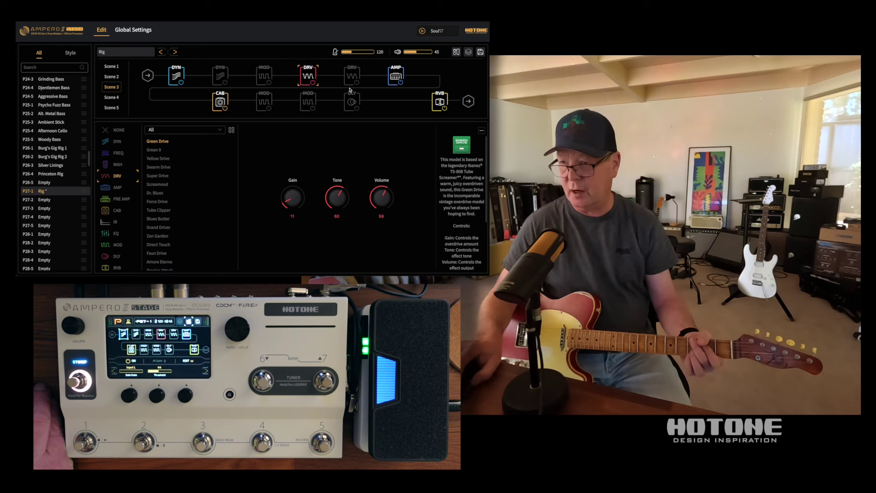
click(356, 81)
click(351, 103)
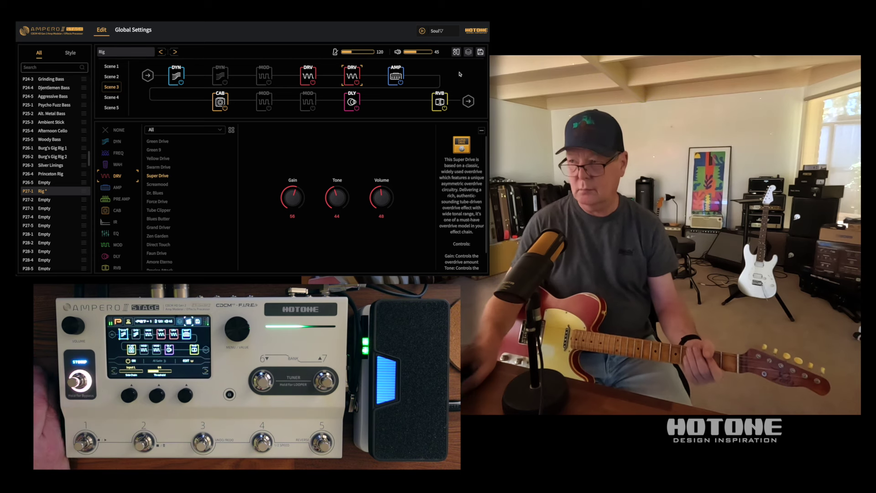
Re-save the Rig patch to P27-1
click(481, 52)
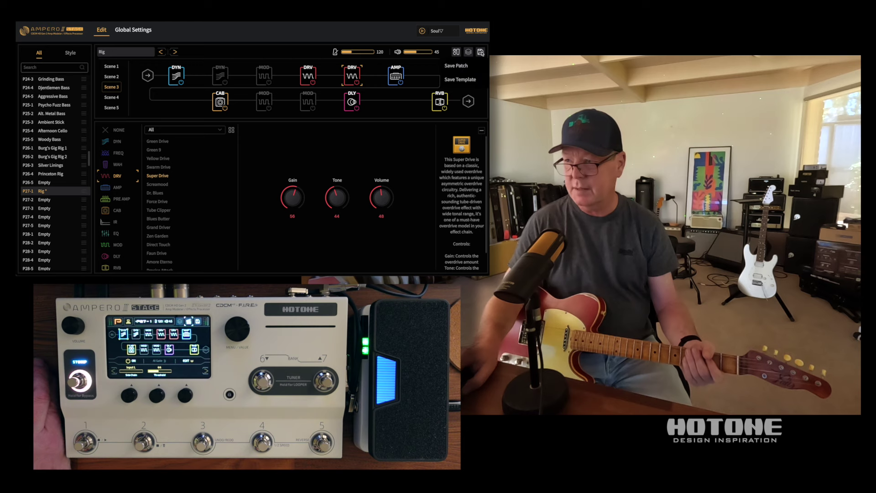
click(465, 68)
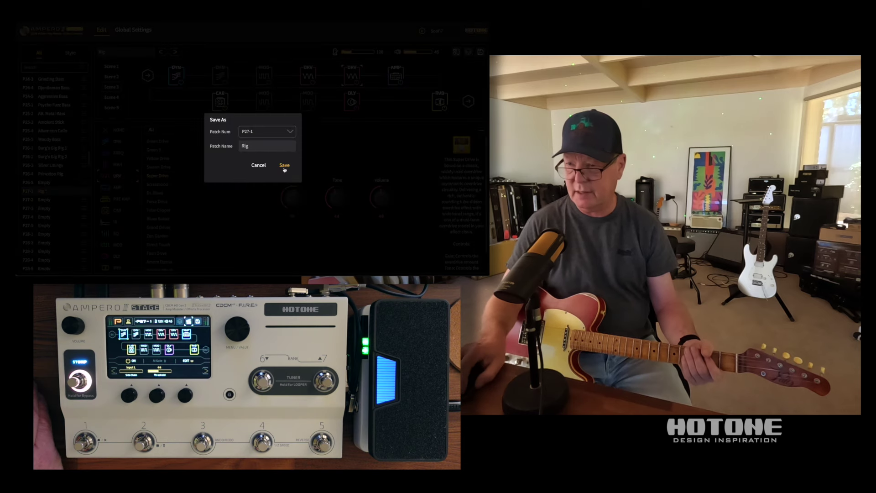
click(284, 166)
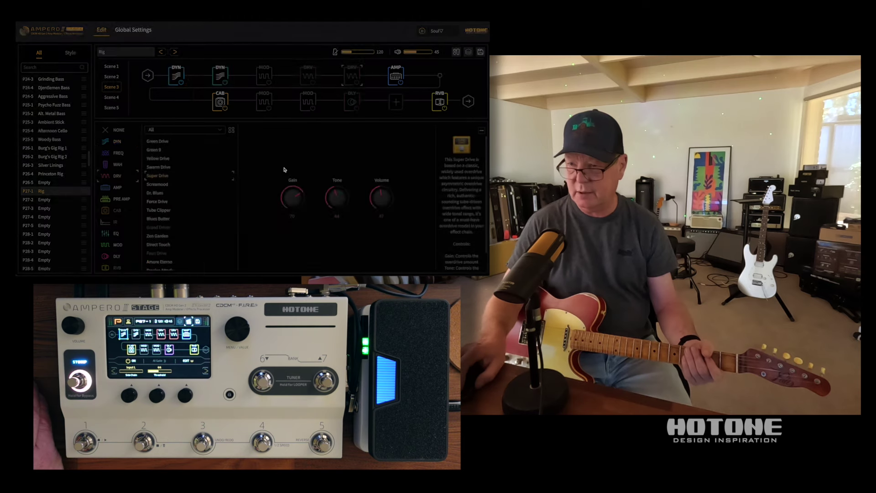
In Scene 4, enable the delay, switch off the tremolo and turn on the chorus
click(112, 98)
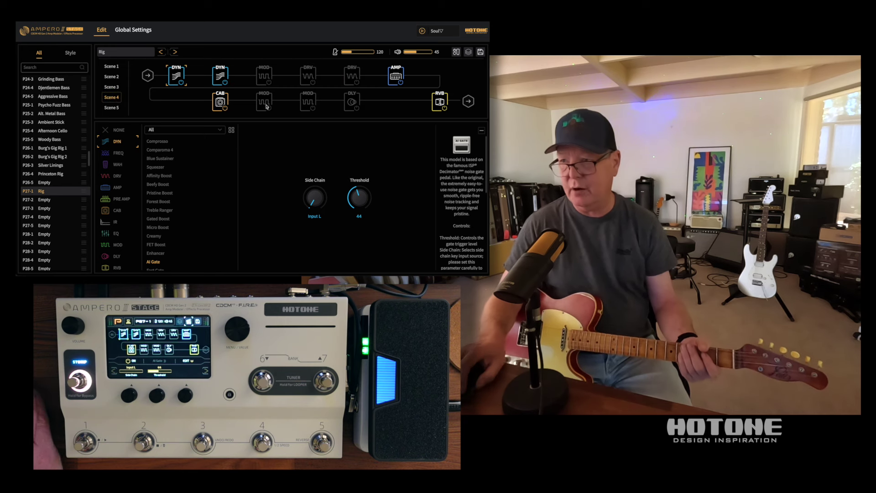
click(352, 103)
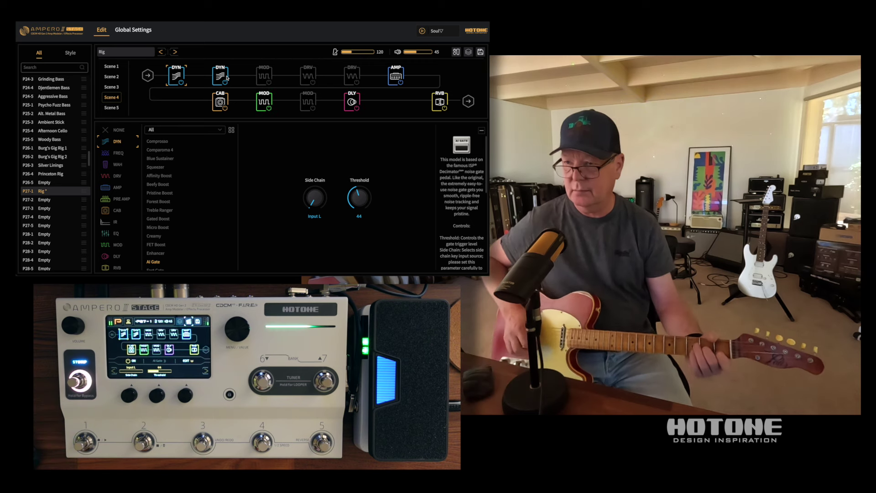
click(269, 108)
click(312, 107)
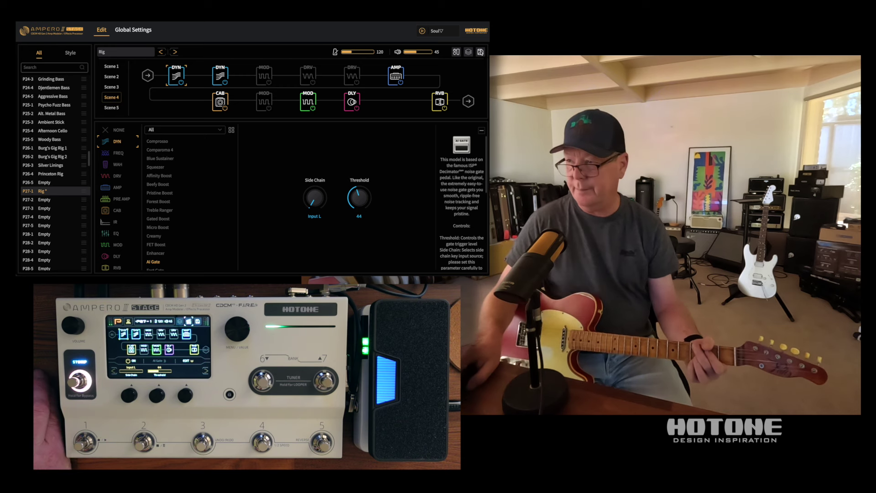
Re-save the Rig patch, then show Scene 5's Tape Delay S block settings
click(456, 66)
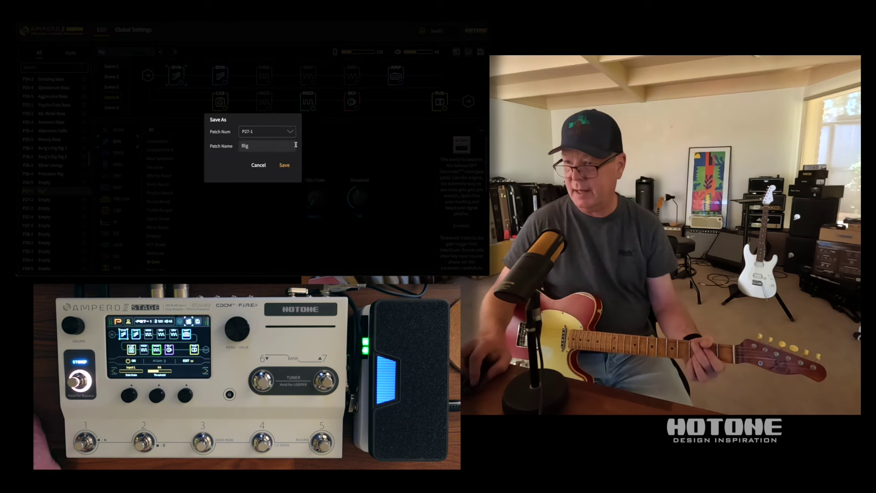
click(285, 166)
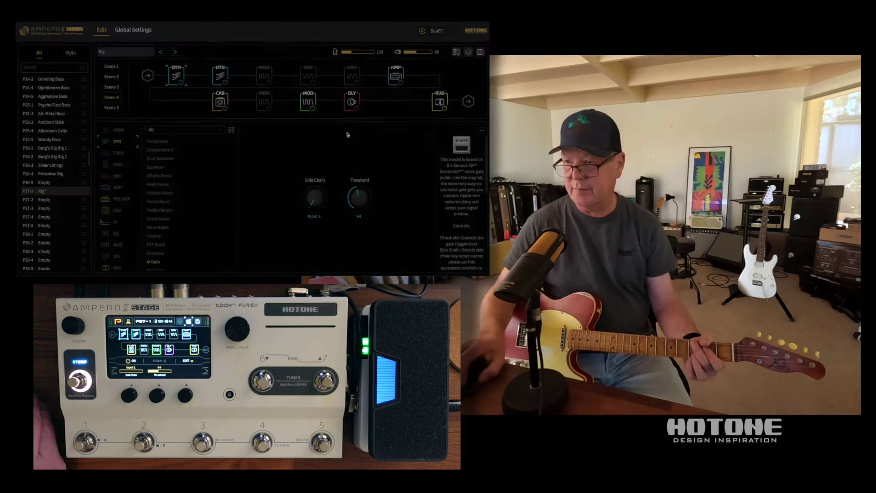
click(113, 106)
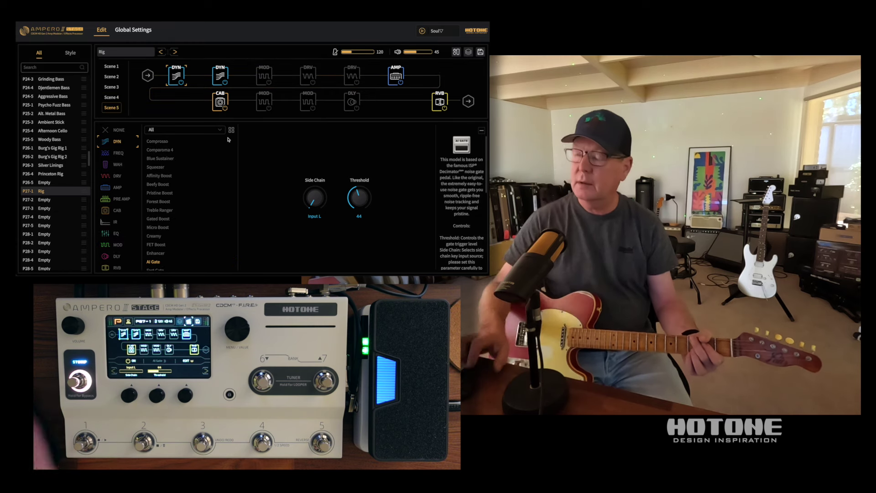
click(352, 102)
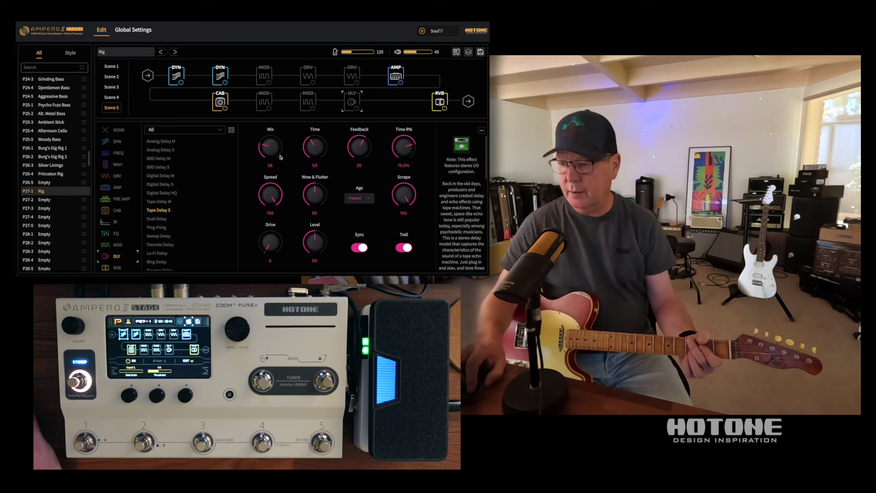
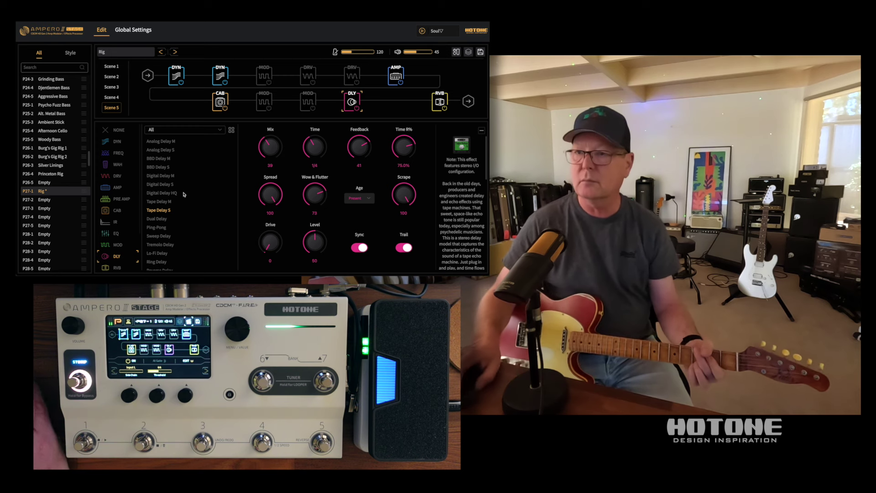
Step through Scenes 1–4, then show Scene 4's Green Drive settings (gain 8, tone 72, volume 48)
click(111, 67)
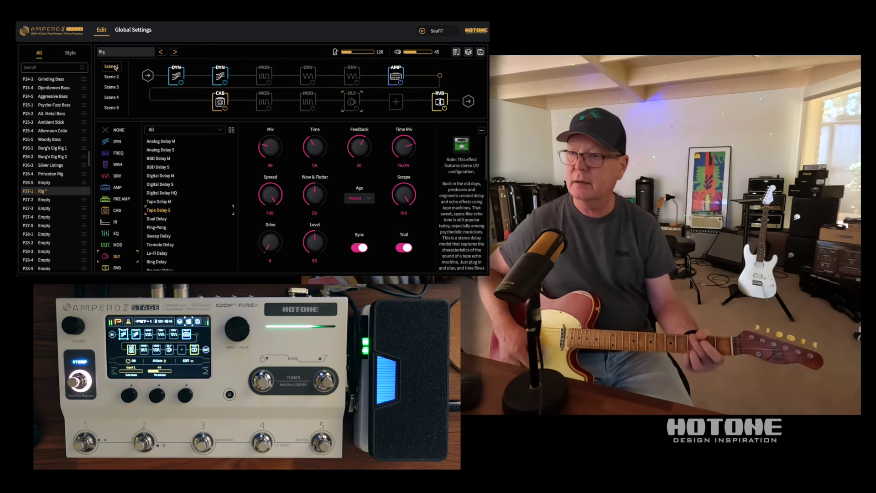
click(112, 76)
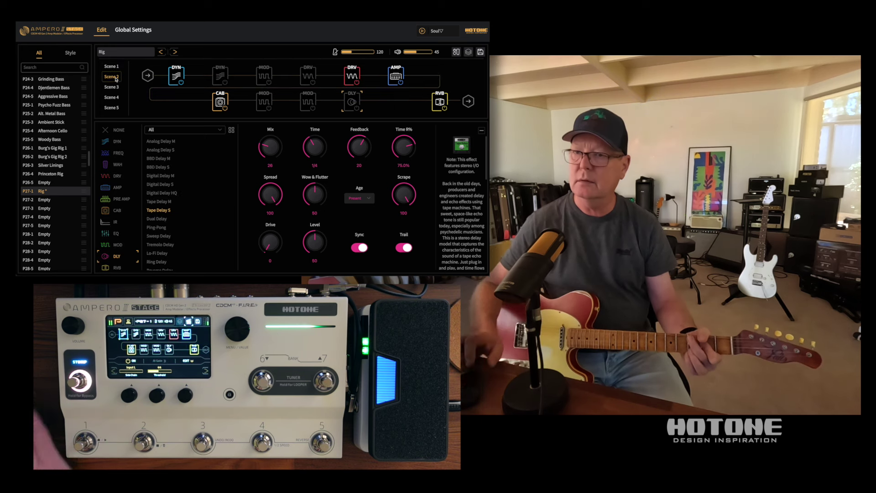
click(112, 86)
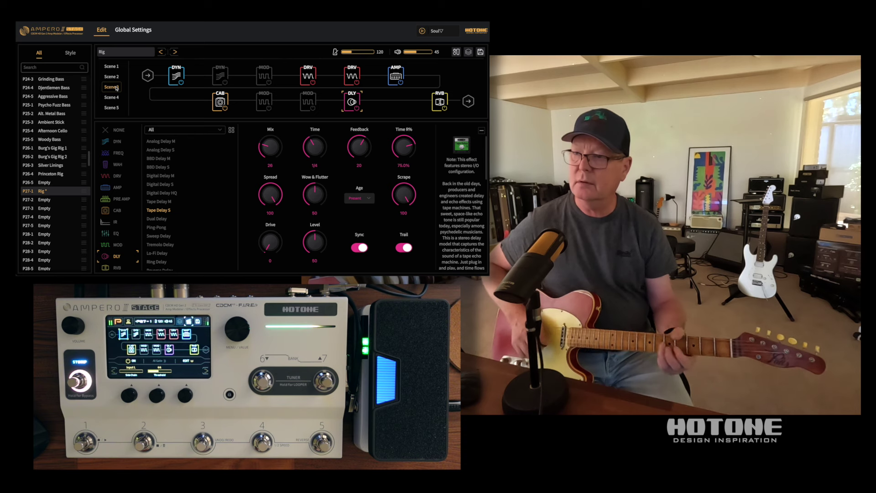
click(112, 97)
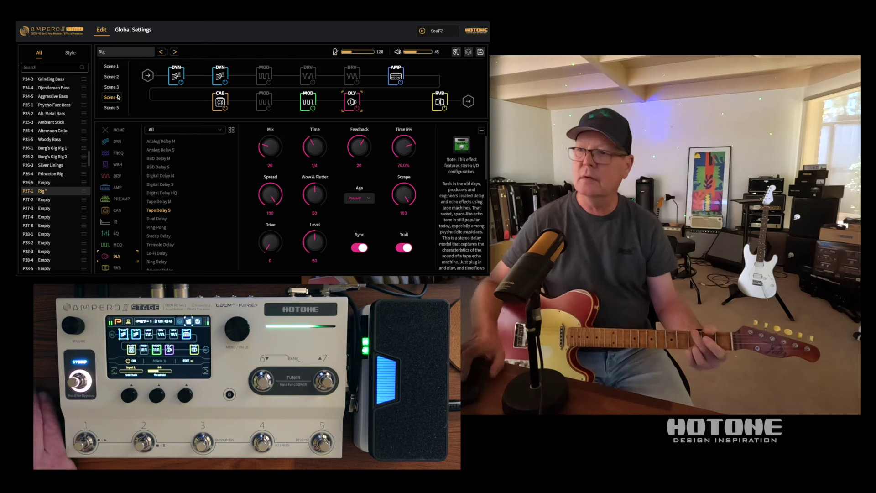
click(308, 75)
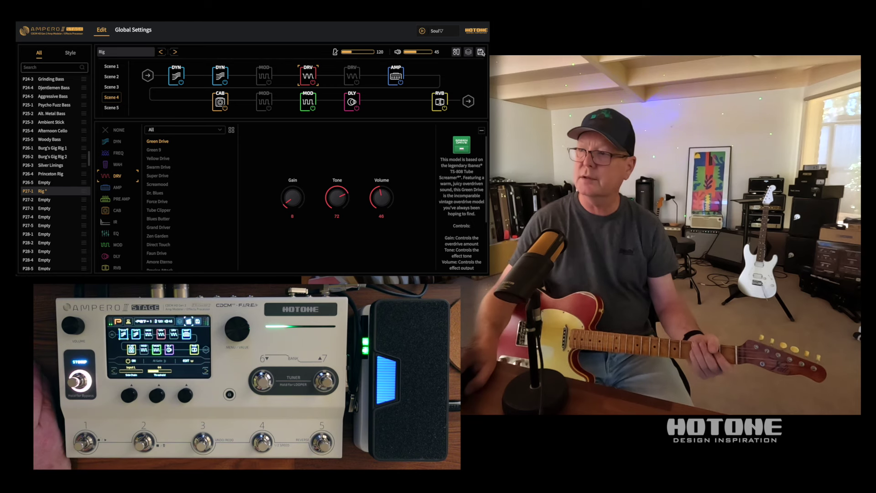
Save the patch as Rig in slot P27-1 and switch to Scene 5
click(456, 51)
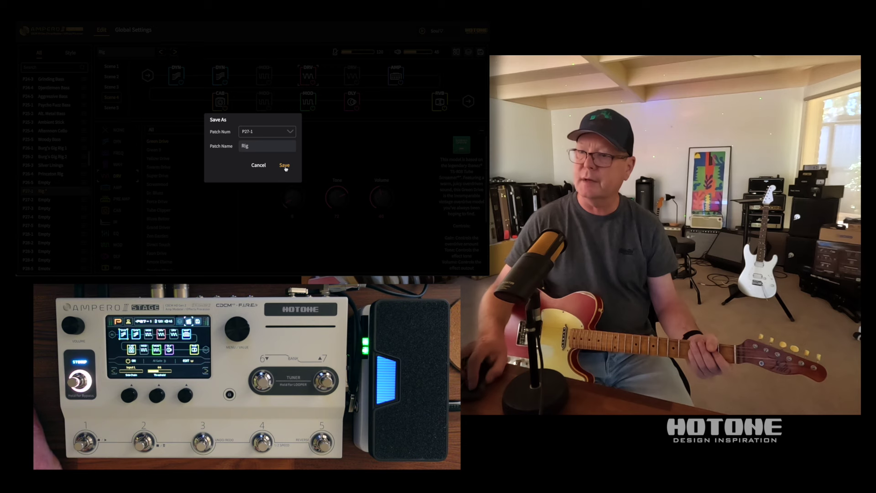
click(284, 165)
click(109, 108)
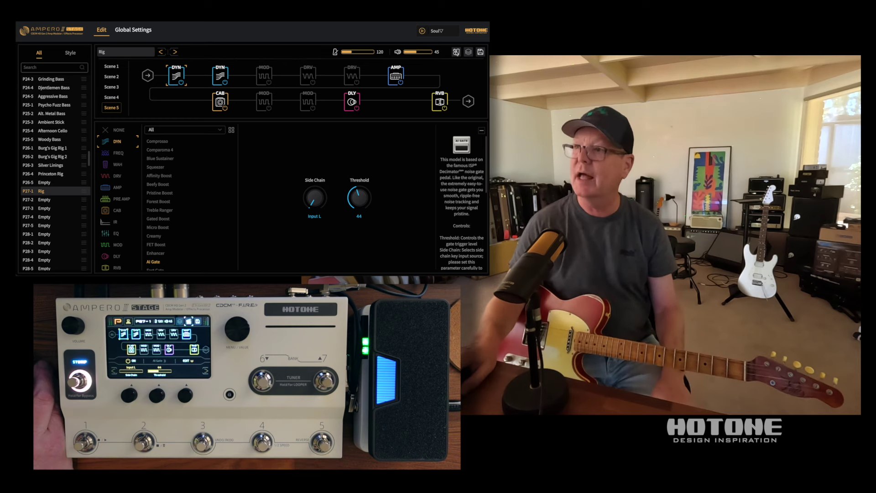
Assign footswitches 1–5 to Scenes 1–5 in Footswitch Settings
click(456, 52)
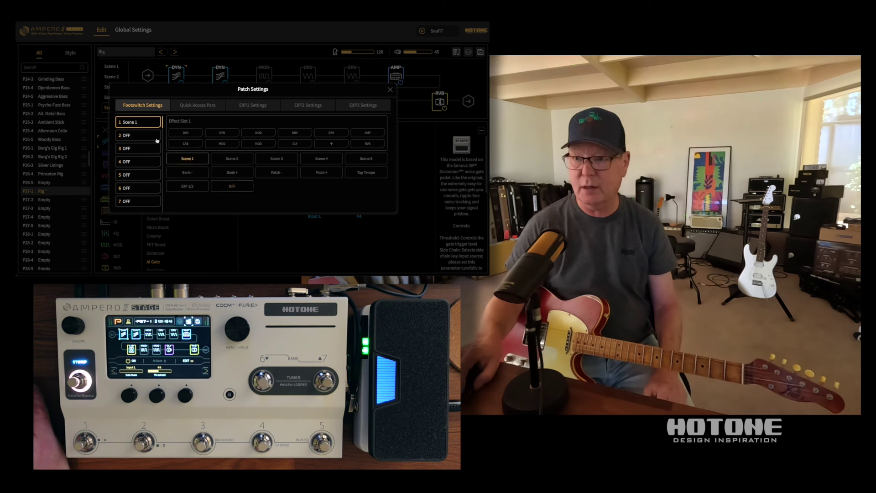
click(190, 160)
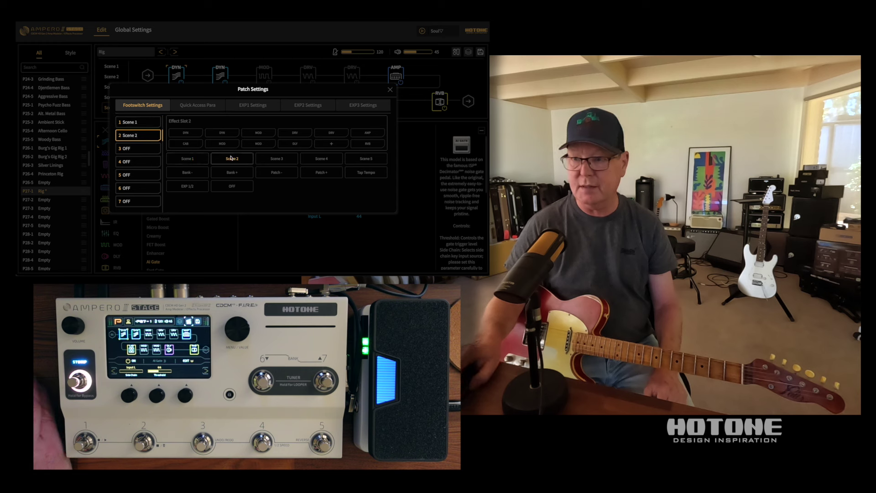
click(150, 151)
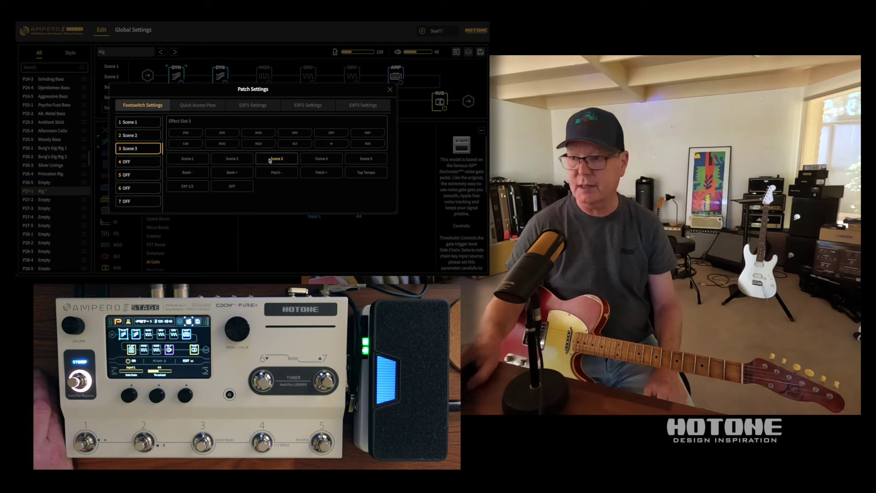
click(275, 159)
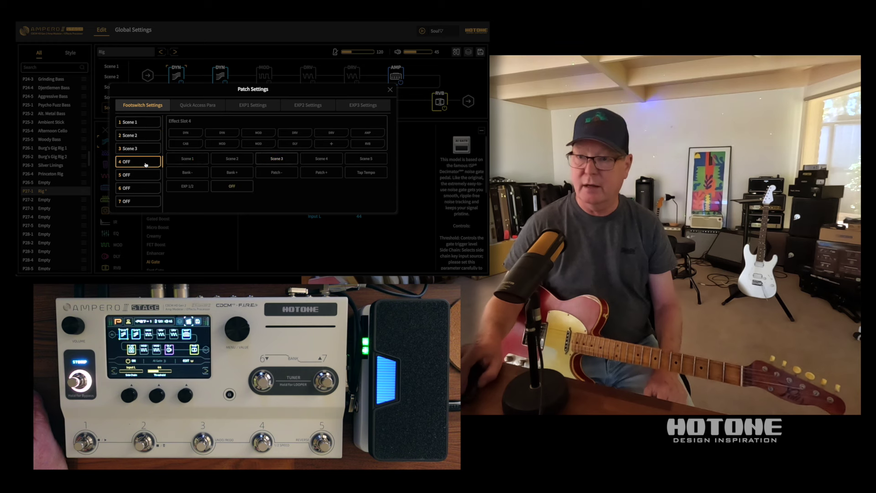
click(322, 159)
click(365, 159)
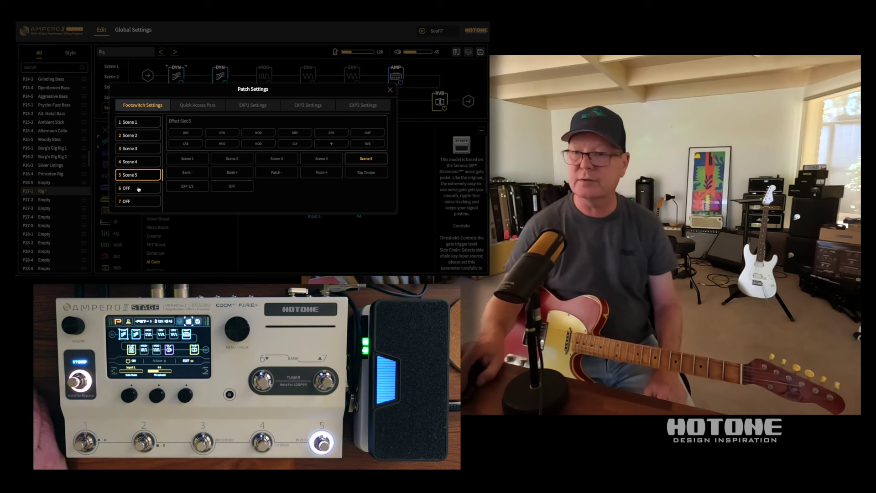
Make footswitch 6 toggle A3 MOD and footswitch 7 toggle B3 MOD
click(138, 188)
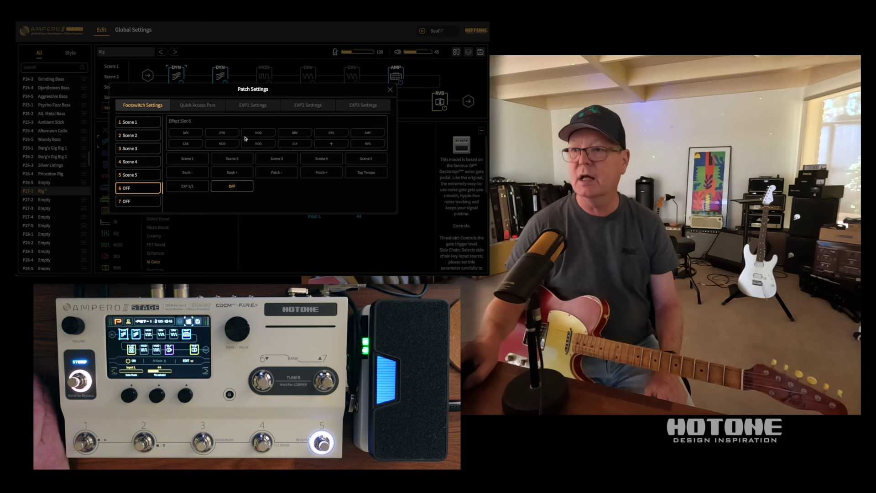
click(258, 134)
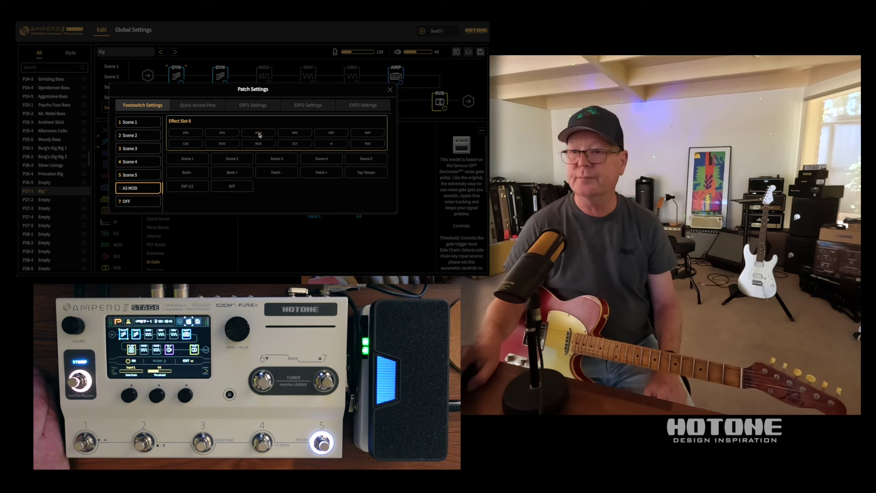
click(137, 203)
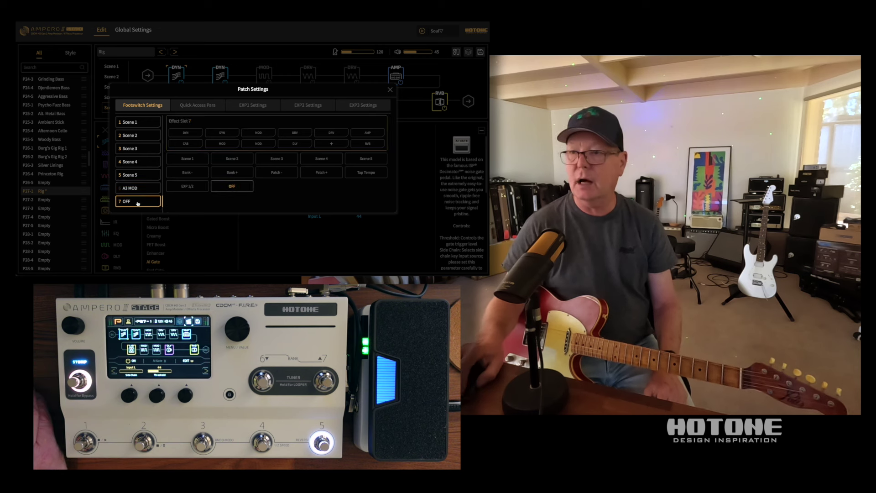
click(259, 145)
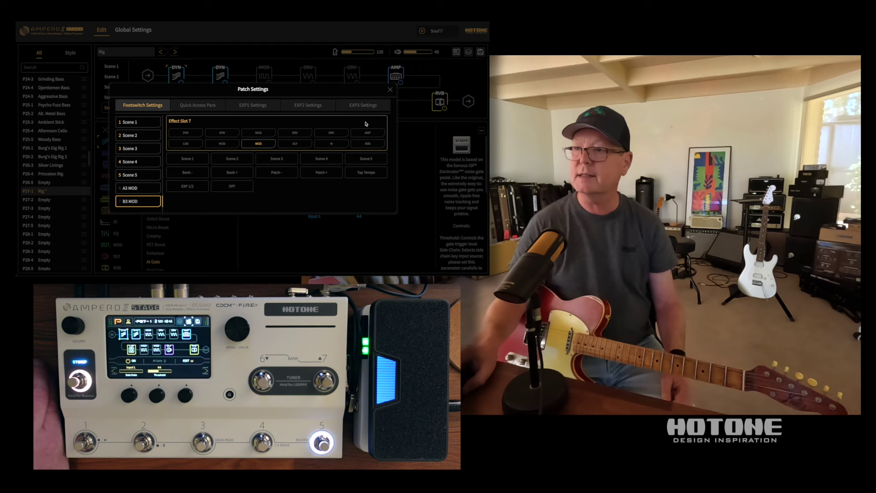
click(388, 92)
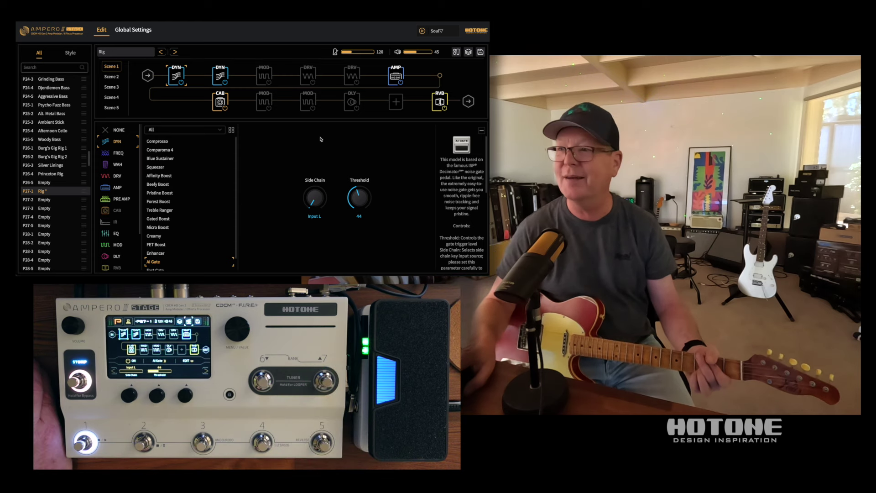
Deselect the extra MOD cell on footswitch 7, leaving only B2 MOD assigned
click(456, 52)
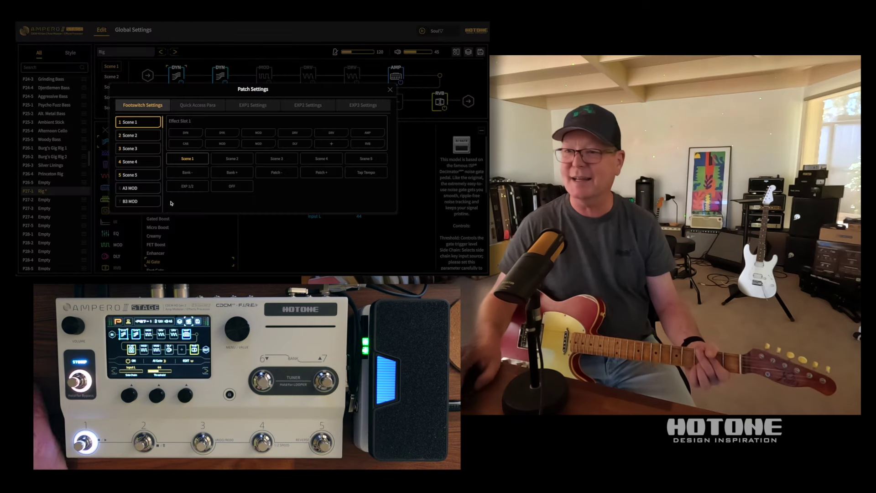
click(259, 143)
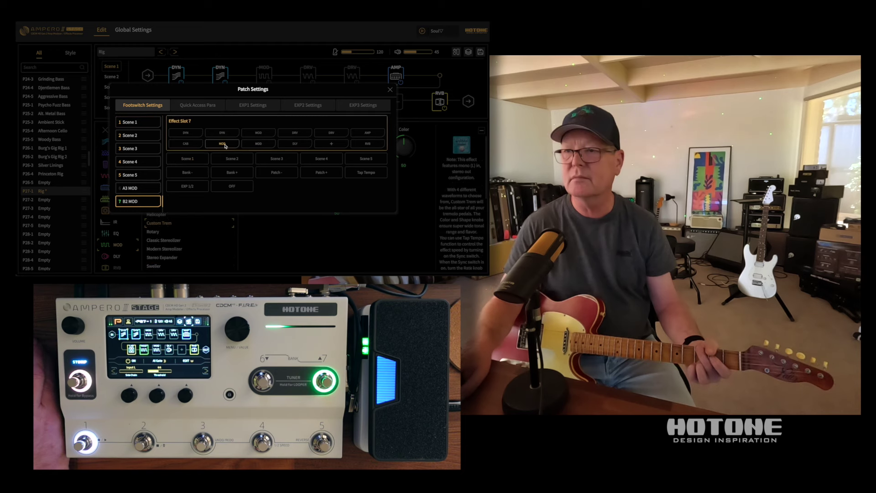
click(389, 92)
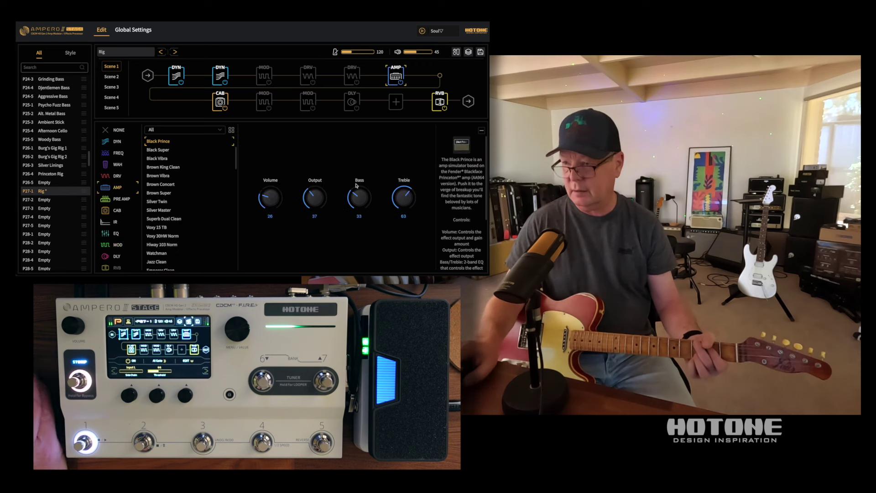
scroll(312, 203, down, 3)
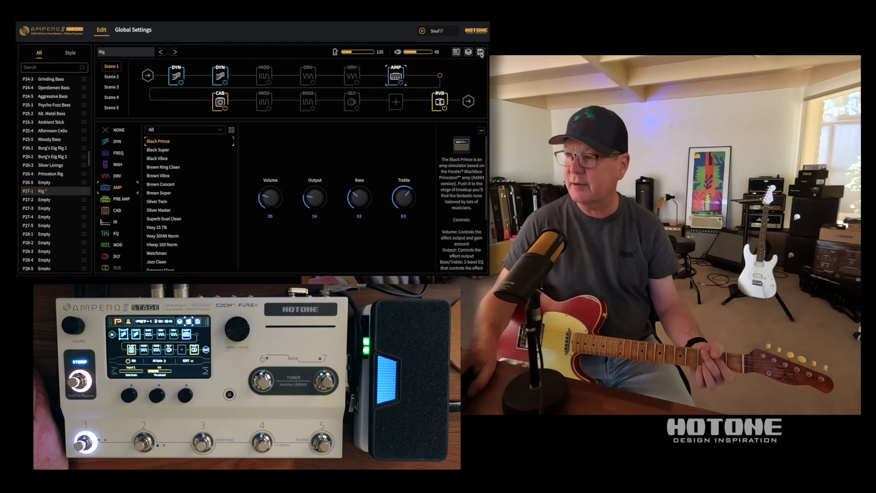
Save Rig to P27-1 and export the P27-1 Rig patch to a chosen folder
click(457, 65)
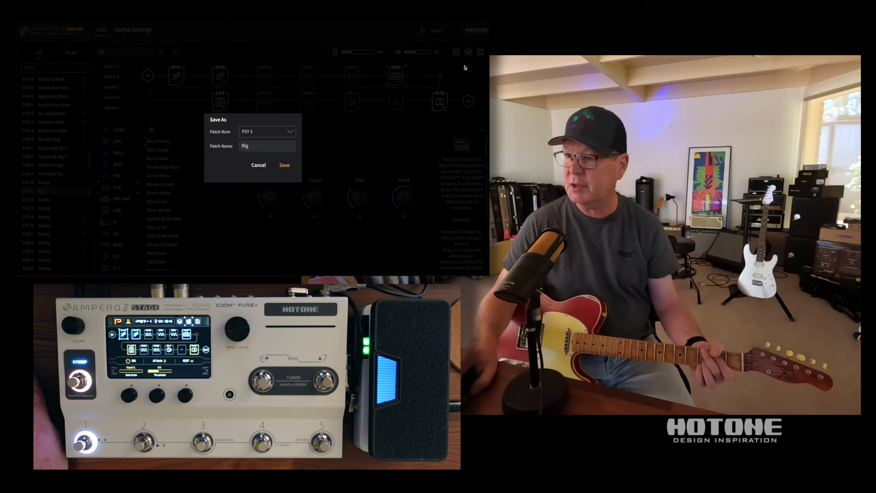
click(285, 166)
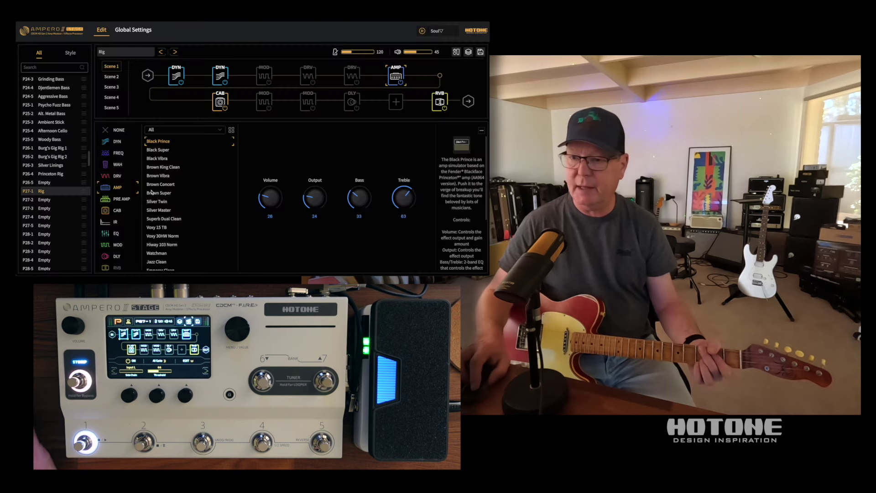
right_click(60, 193)
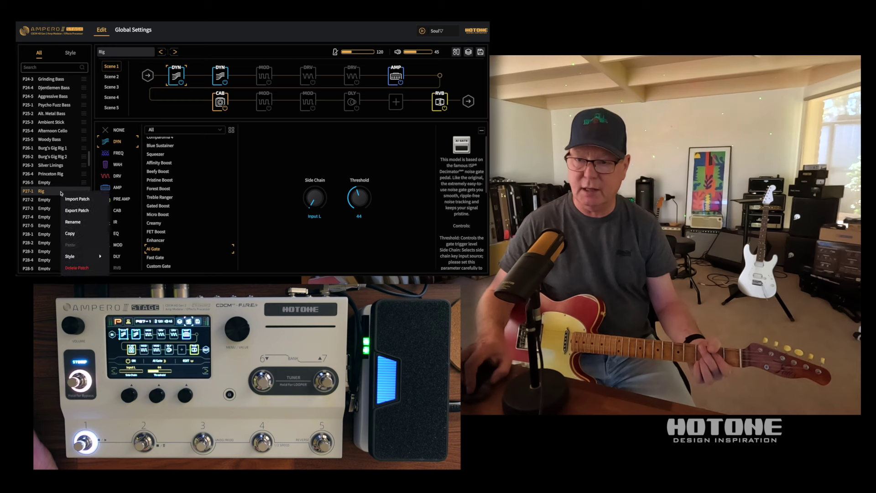
click(84, 210)
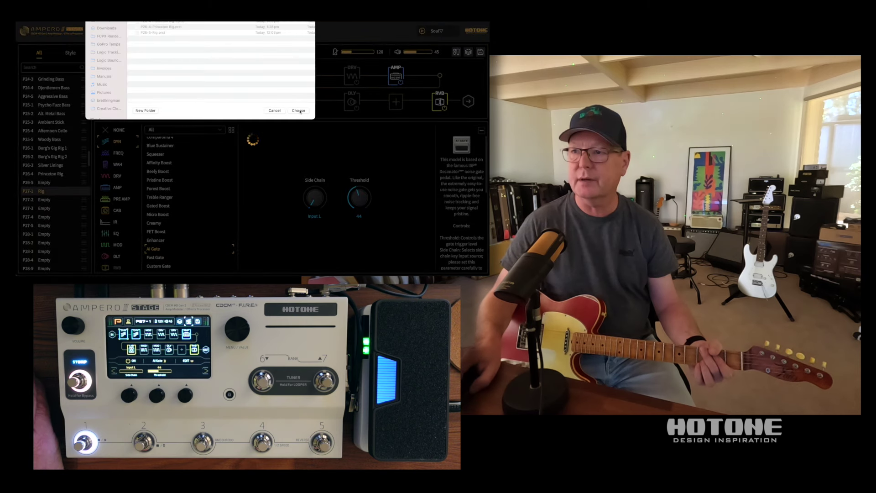
click(299, 112)
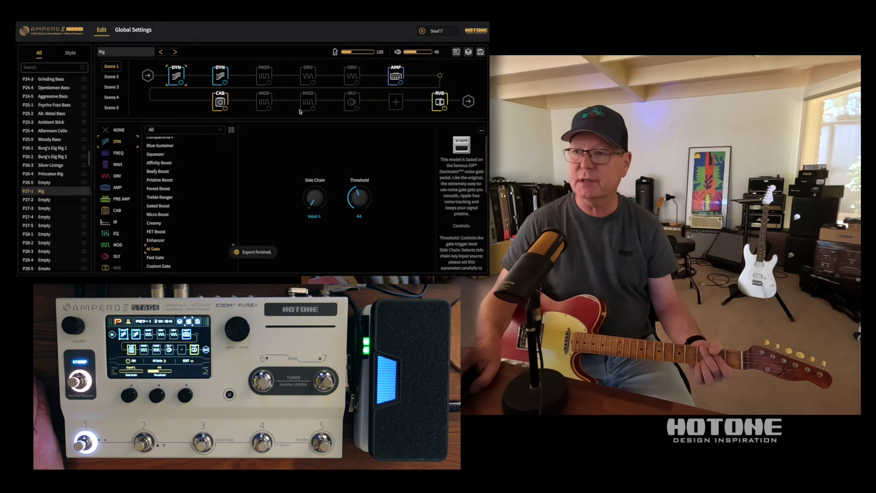